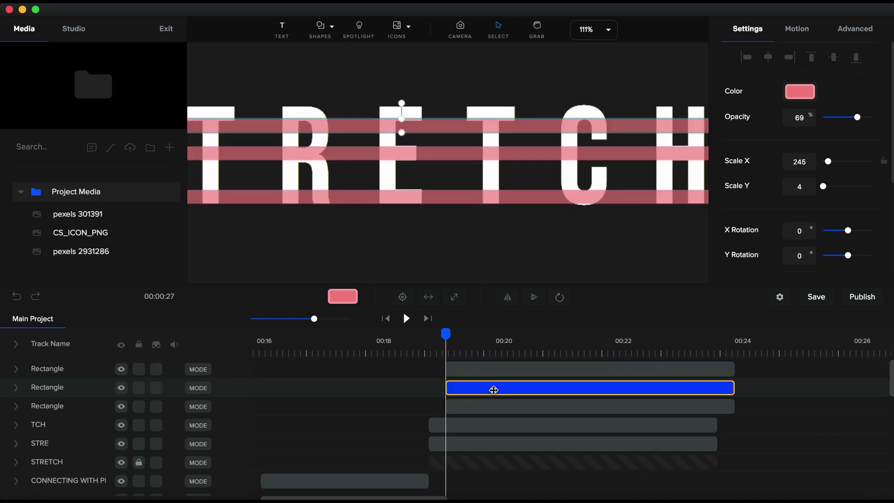
scroll(421, 131, up, 10)
click(476, 189)
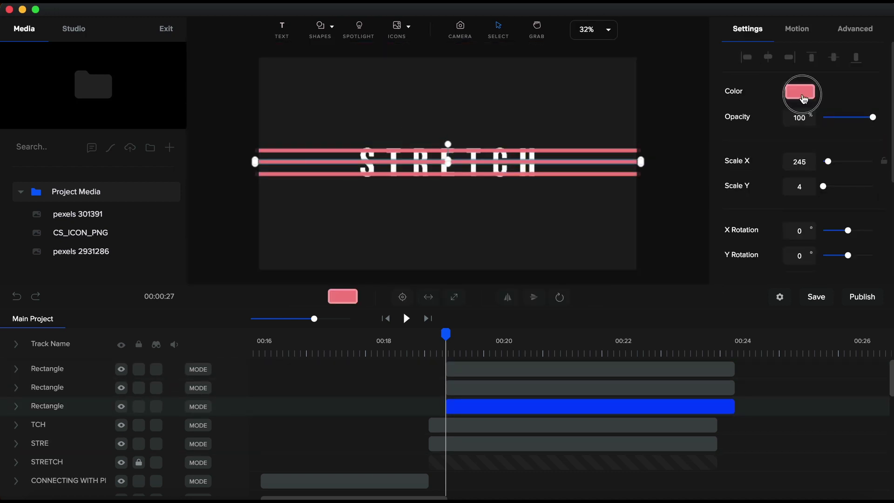
click(800, 92)
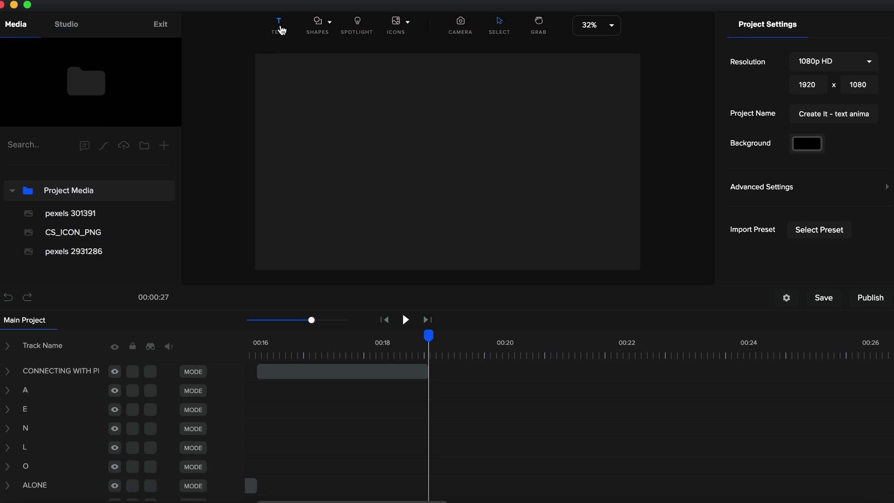
Add a text layer at the playhead with the wording STRETCH.
click(282, 28)
double_click(465, 169)
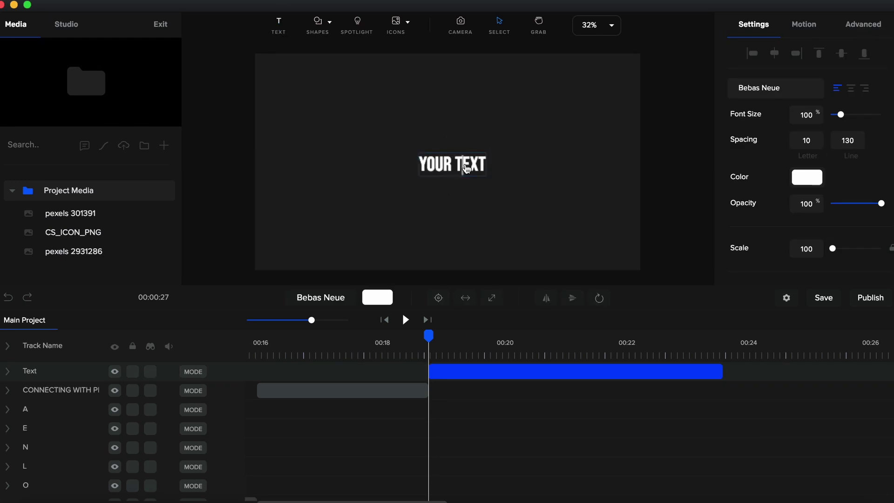
key(super+a)
text(STRETCH)
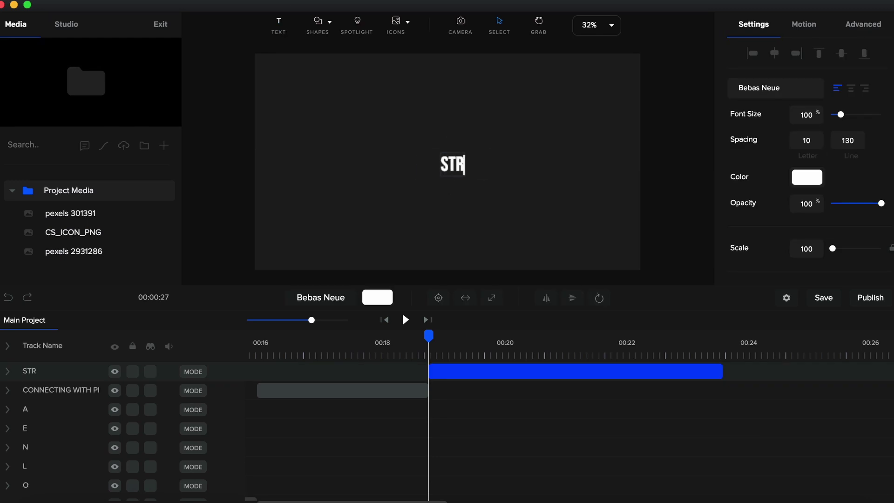
Set the STRETCH text's letter spacing to 300 and its scale to 200.
double_click(816, 142)
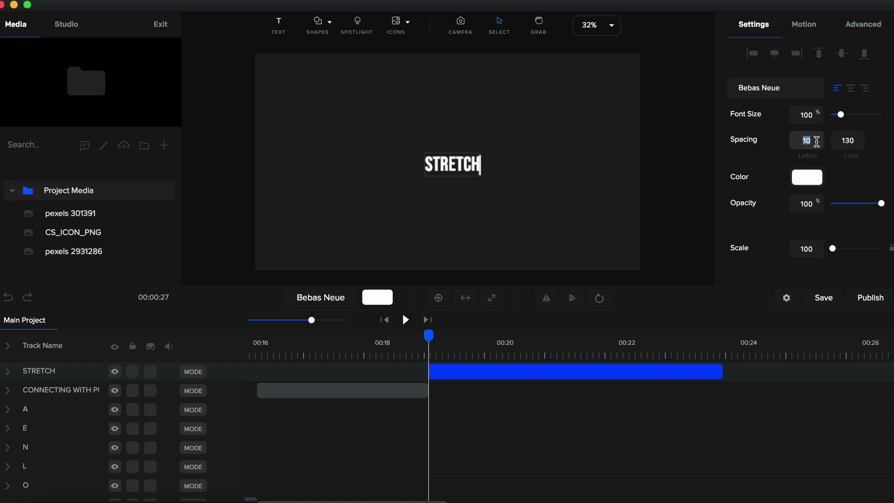
text(300)
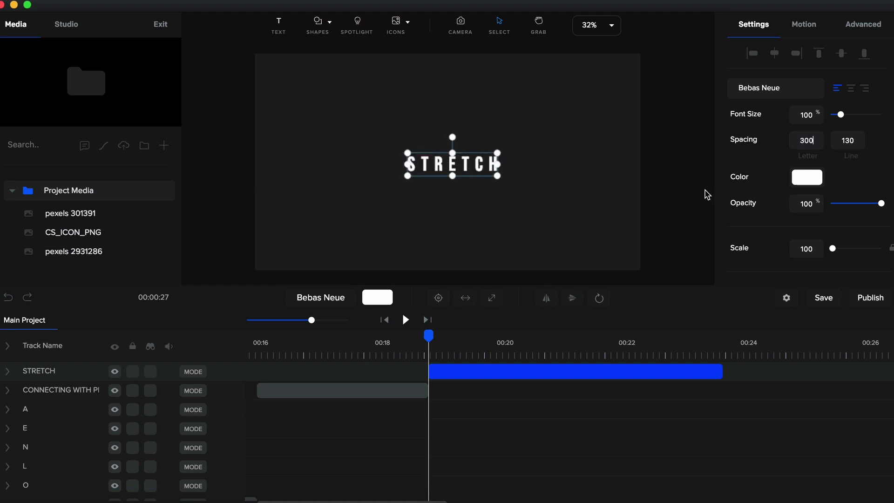
double_click(811, 250)
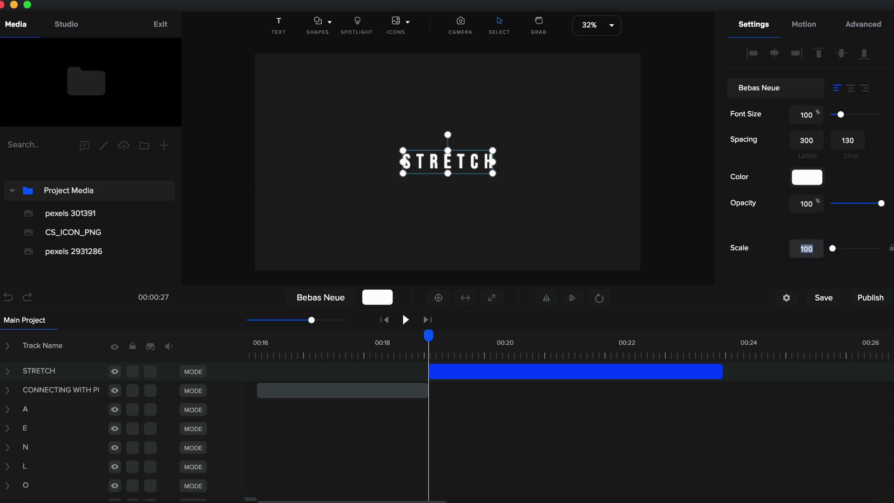
text(200)
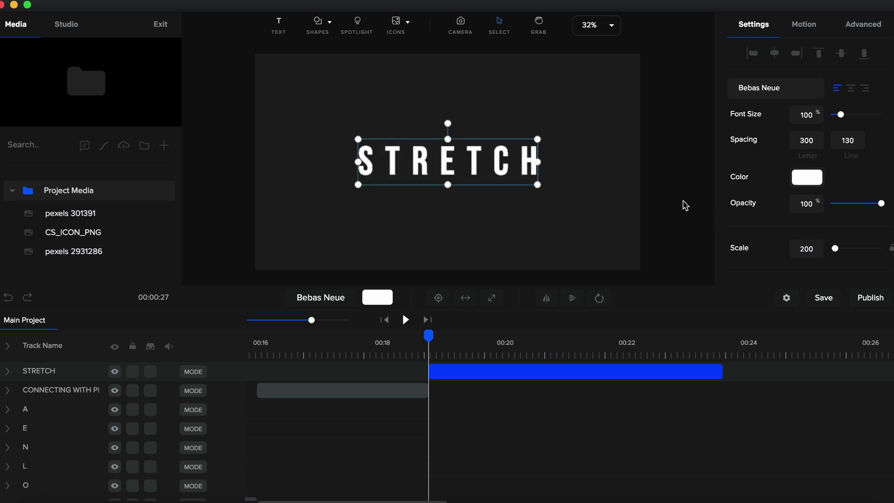
click(685, 205)
Duplicate the STRETCH text layer twice so three copies are stacked on the timeline.
click(447, 371)
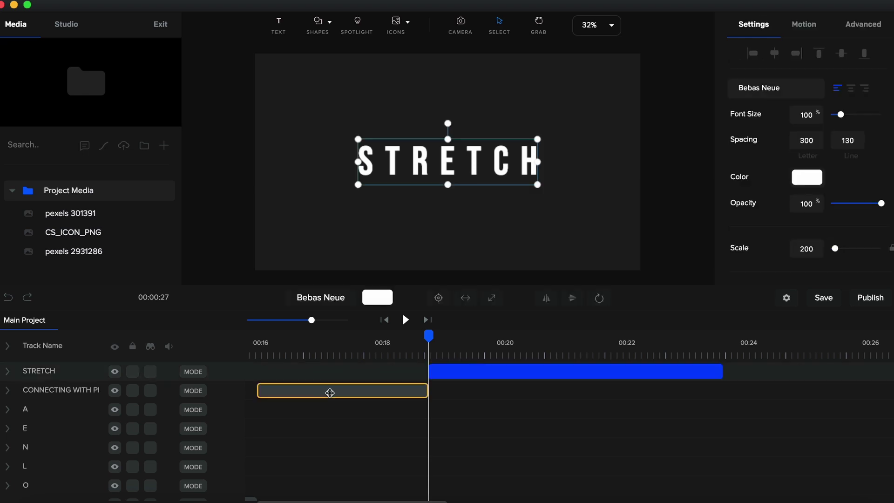
key(super+d)
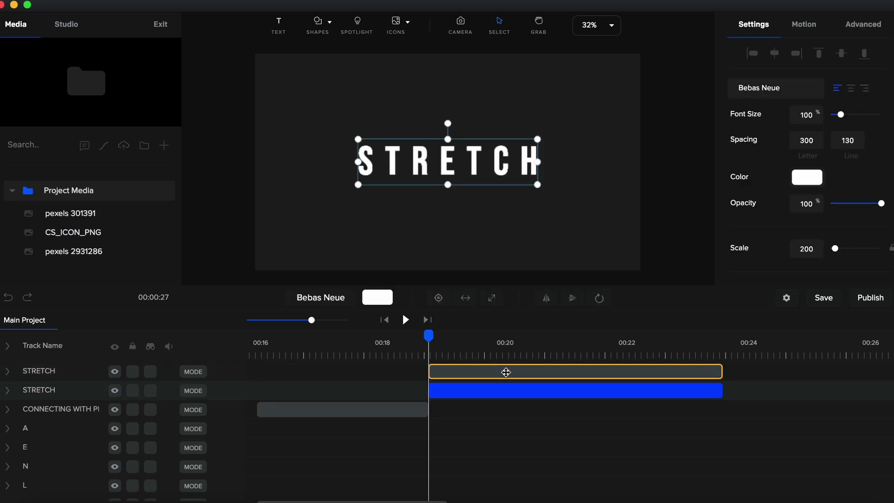
click(506, 372)
key(super+d)
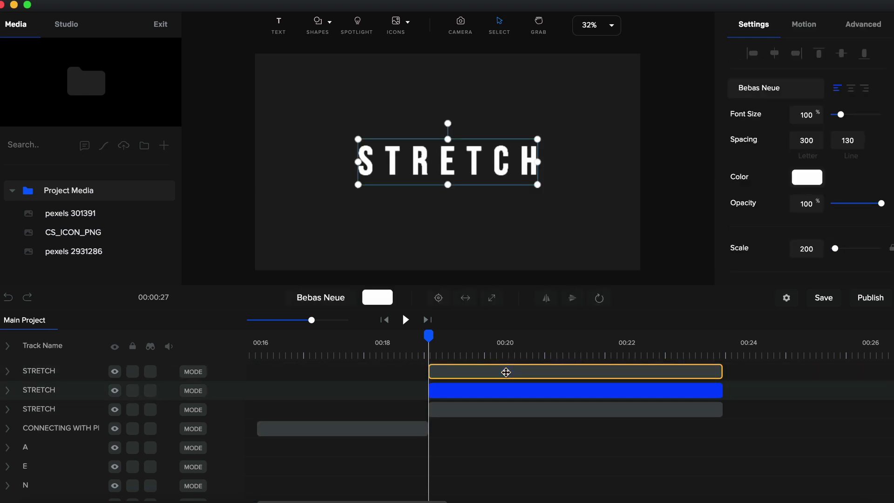
click(505, 372)
Recolour the lowest STRETCH copy to yellow #FDCF09 and lock its track.
click(489, 409)
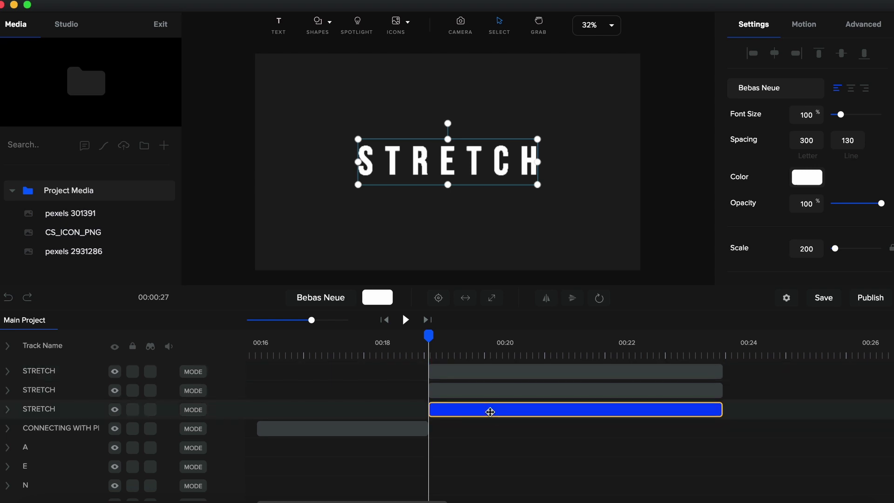
click(807, 181)
scroll(808, 180, down, 3)
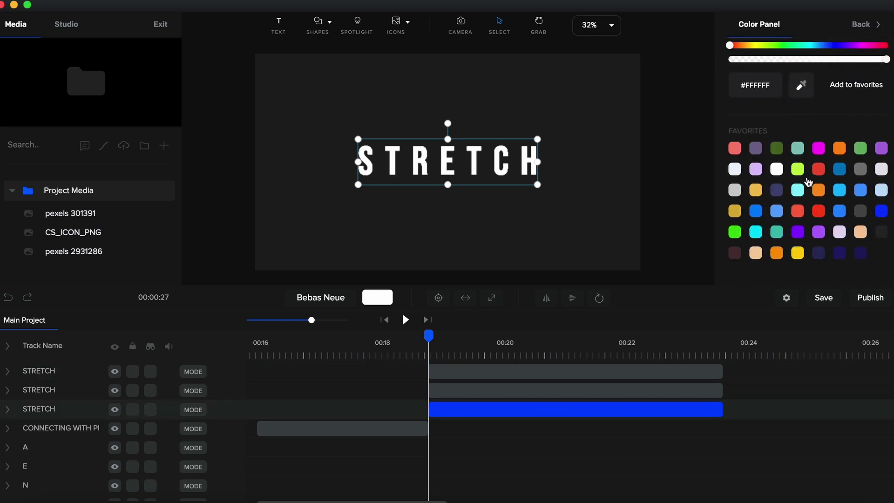
click(798, 252)
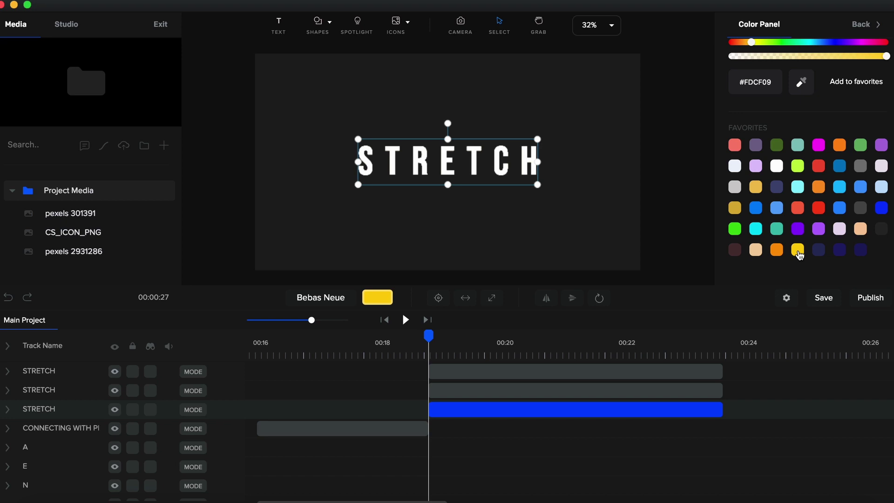
click(864, 24)
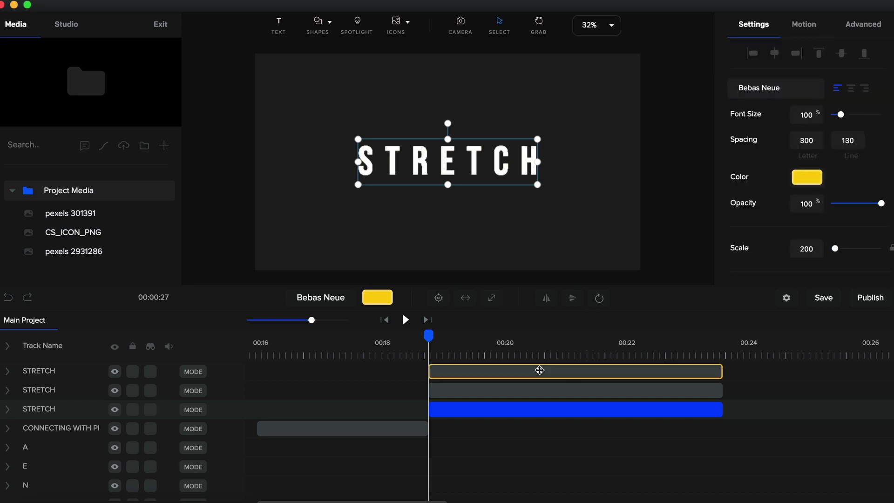
click(133, 410)
With the top STRETCH clip shifted off the playhead, shorten the middle copy to STRE over the first four yellow letters.
click(484, 394)
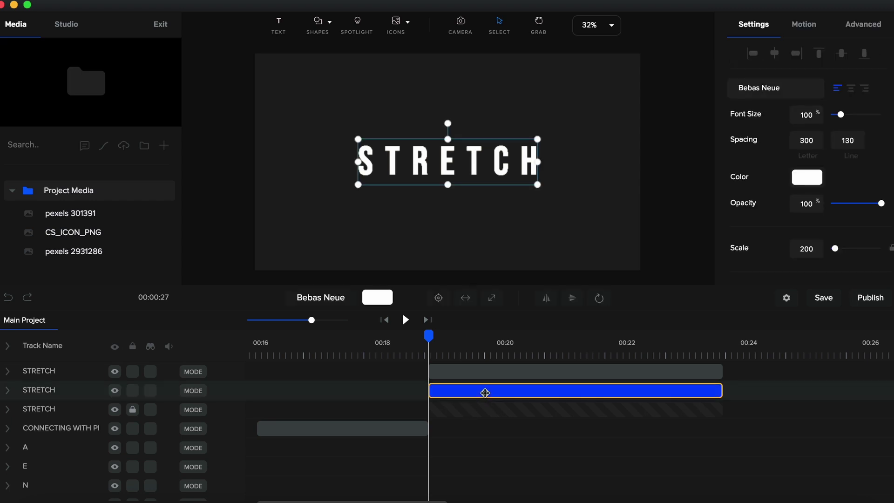
drag(496, 371, 599, 366)
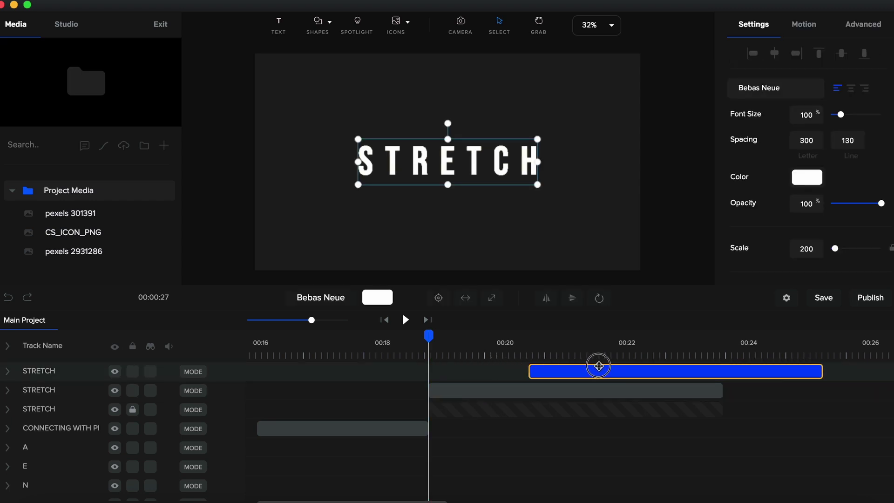
click(515, 390)
double_click(487, 176)
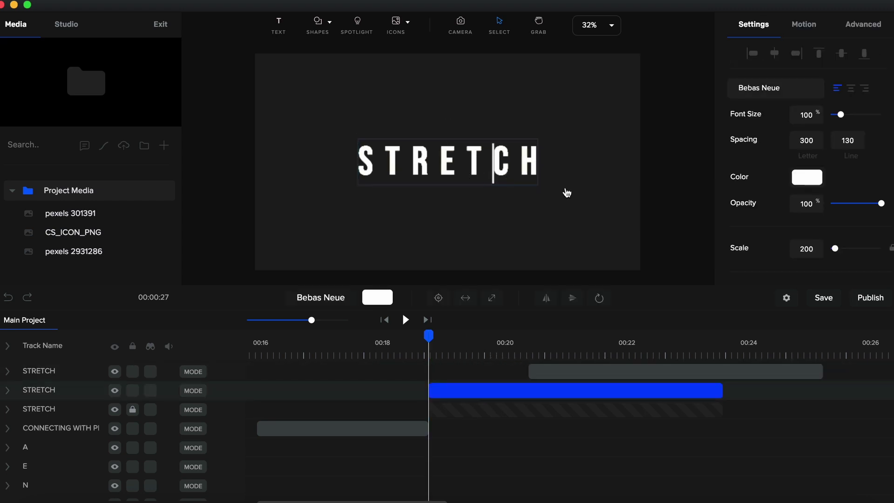
click(538, 164)
key(BackSpace)
key(BackSpace)
key(BackSpace)
key(BackSpace)
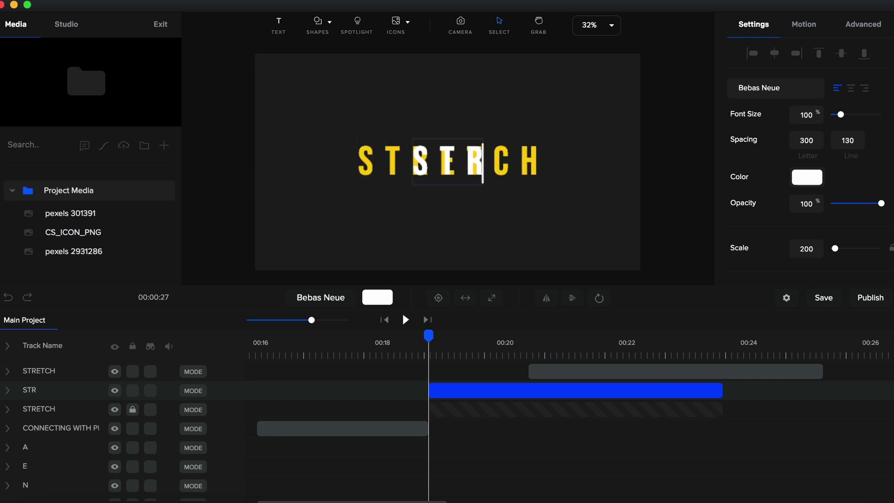
text(E)
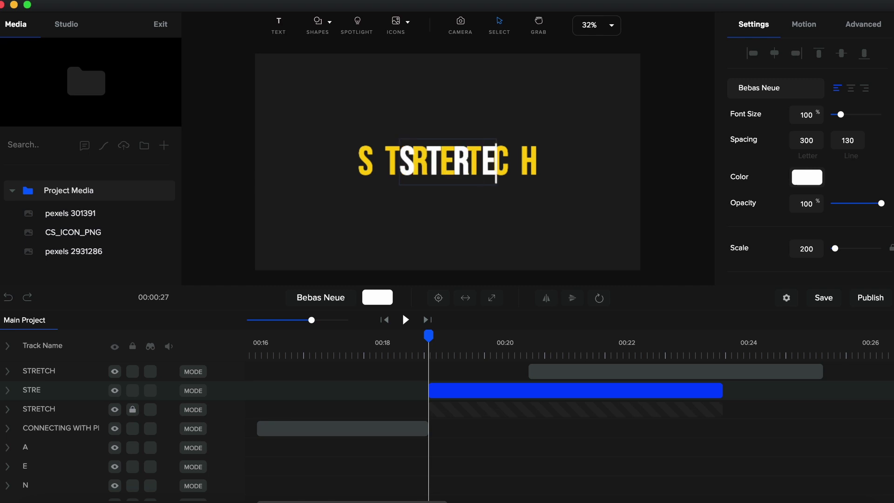
click(506, 388)
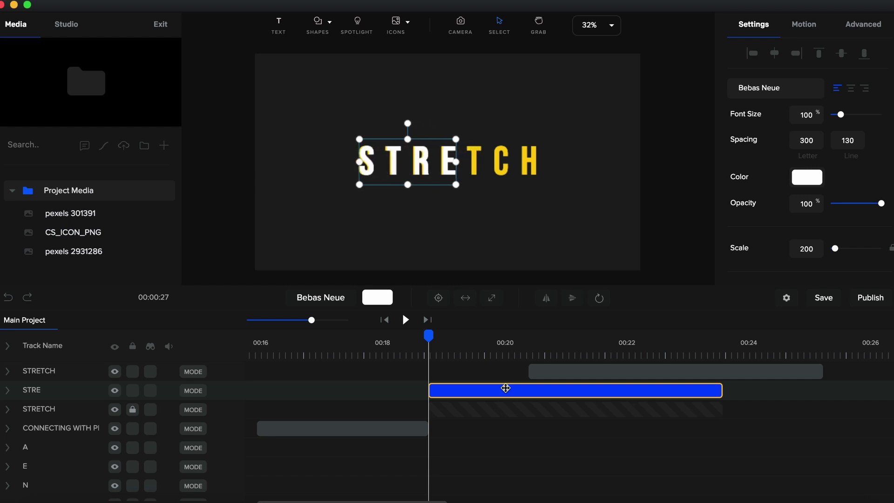
Swap which white clip sits at the playhead and shorten the top STRETCH copy to TCH.
click(643, 369)
drag(572, 395, 563, 373)
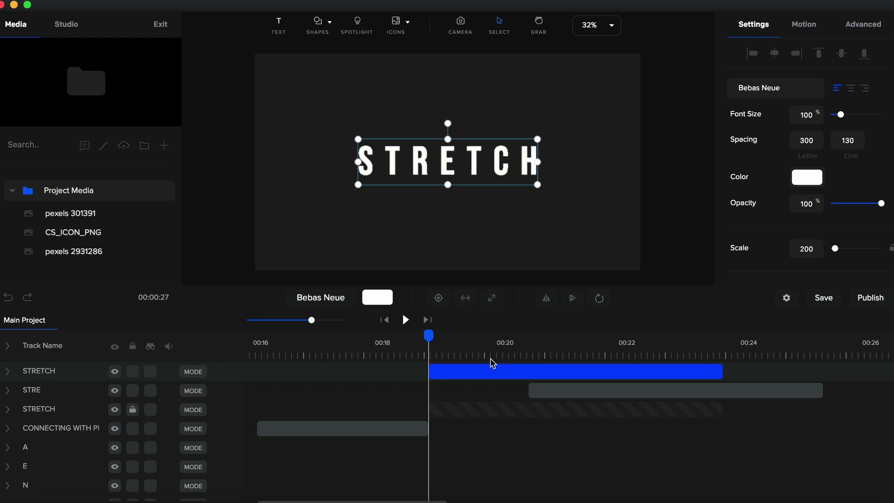
double_click(502, 170)
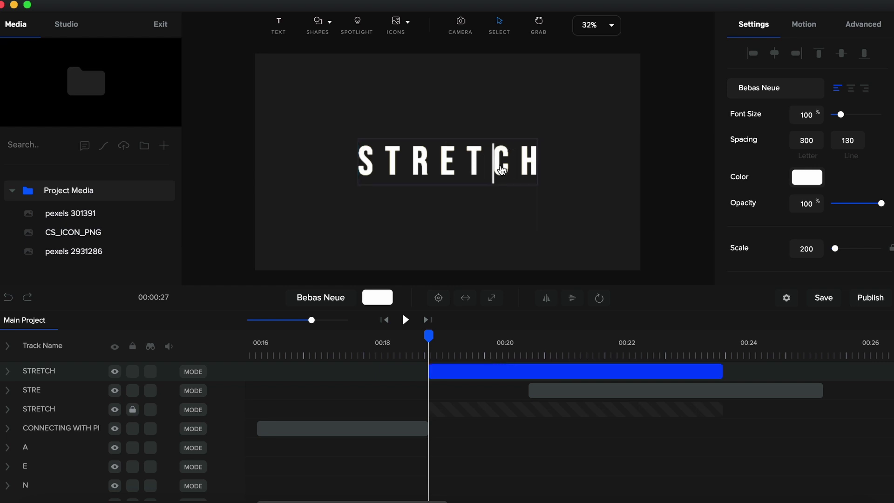
click(462, 164)
key(BackSpace)
key(BackSpace)
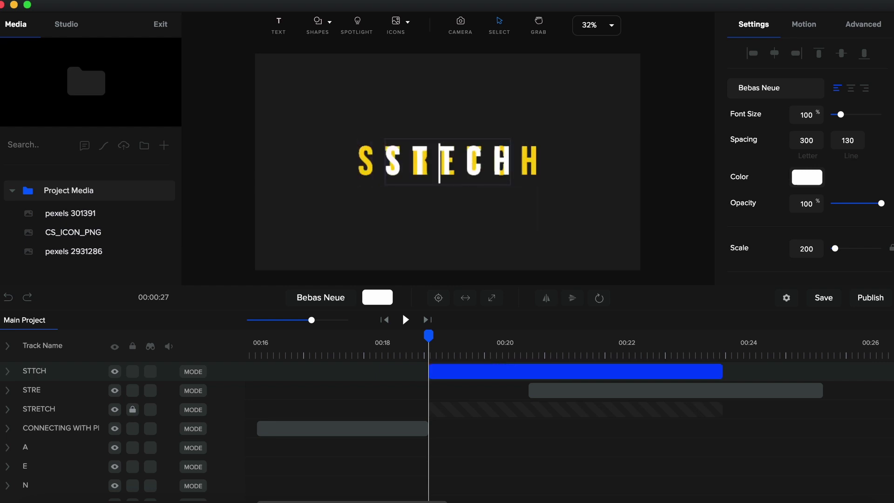
key(BackSpace)
key(BackSpace)
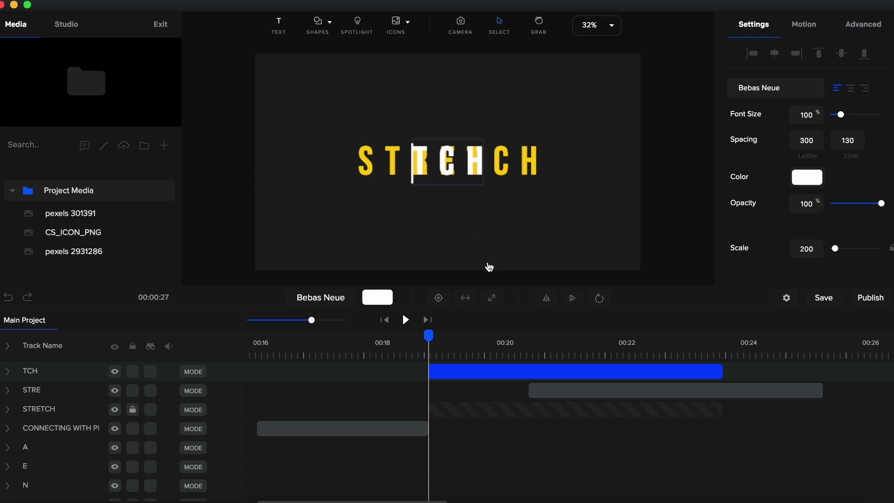
Nudge the TCH text across until it covers the last three letters of the yellow STRETCH text.
click(490, 369)
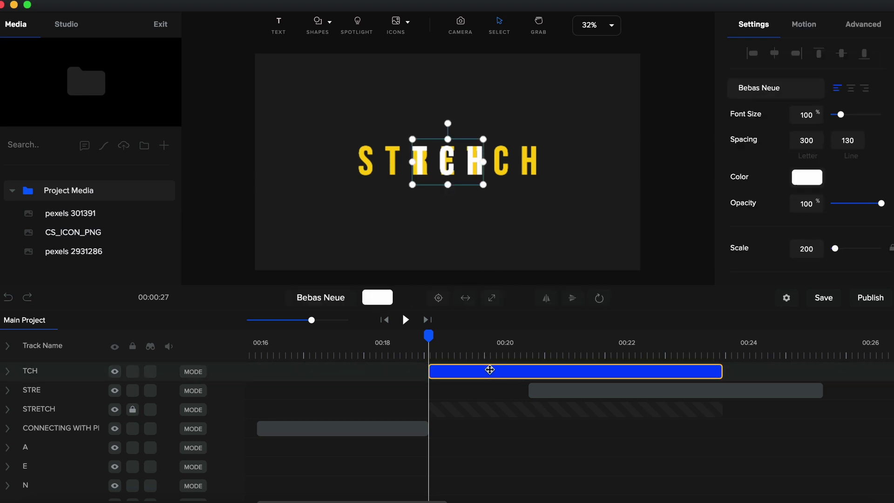
key(Right)
key(Right)
key(Right)
key(Right)
key(Right)
key(Right)
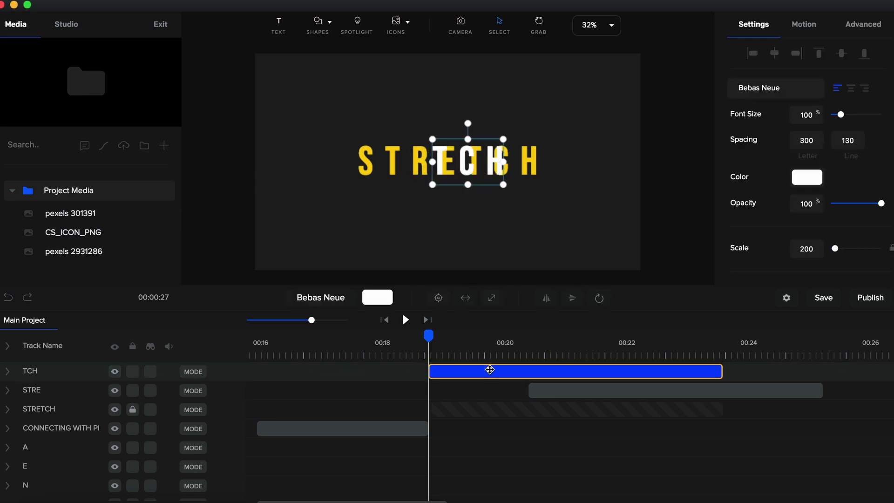
key(Right)
key(Right)
key(Right)
key(Right)
key(Right)
key(Right)
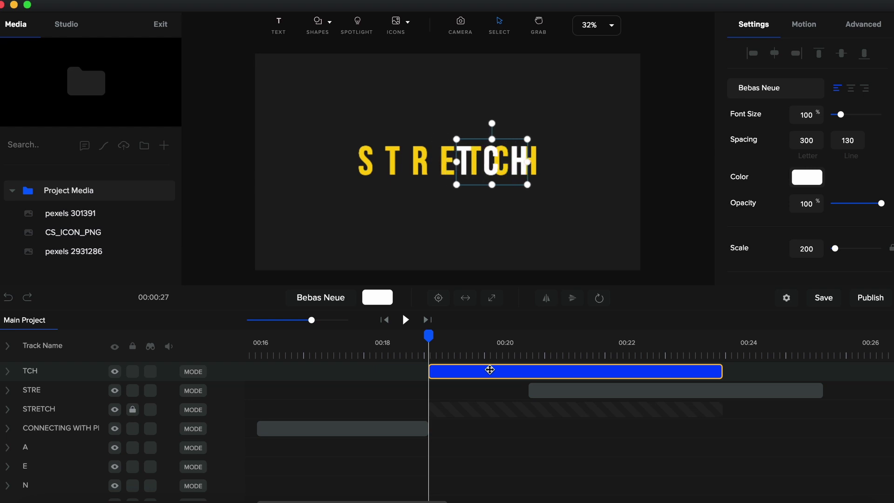
key(Right)
key(Right)
key(Right)
key(Right)
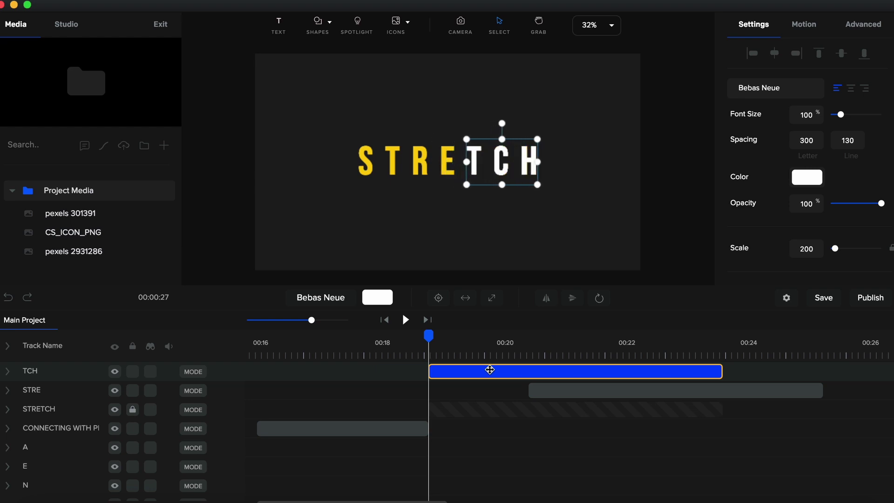
Move the STRE clip back to start together with the TCH clip and align the white letters over the yellow text.
drag(582, 391, 487, 387)
scroll(489, 272, up, 5)
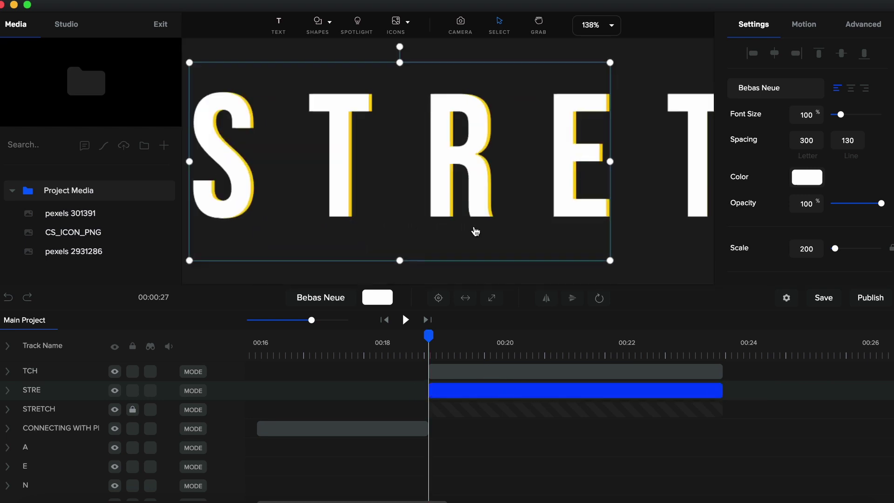
scroll(503, 228, up, 1)
key(Escape)
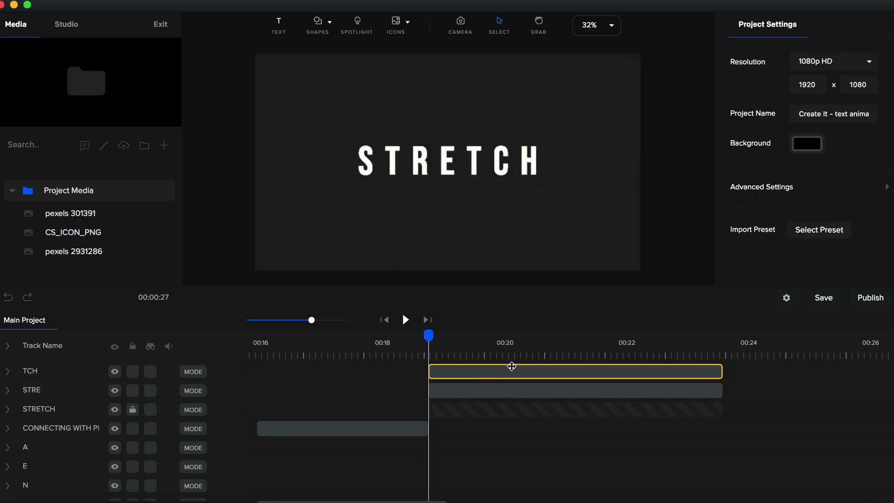
click(511, 368)
scroll(509, 155, up, 7)
scroll(509, 156, down, 7)
click(610, 29)
click(605, 52)
click(659, 184)
Add a rectangle shape starting at about 00:19 on the timeline.
click(446, 354)
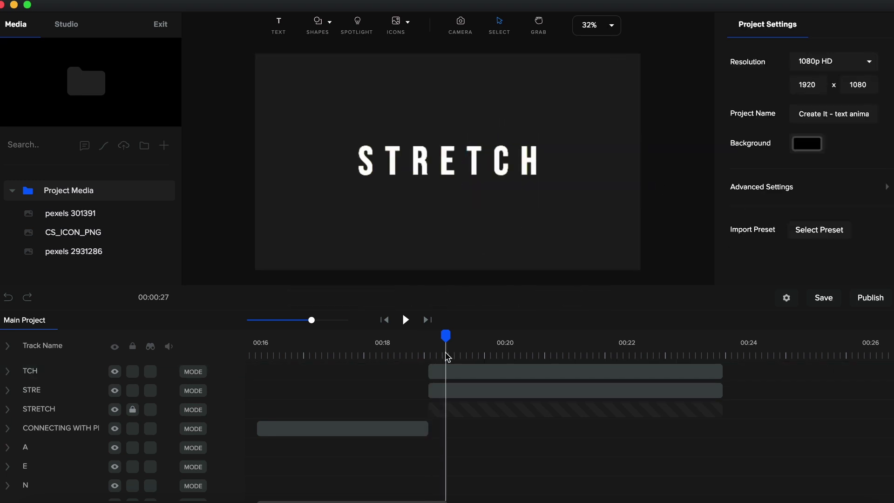
click(322, 27)
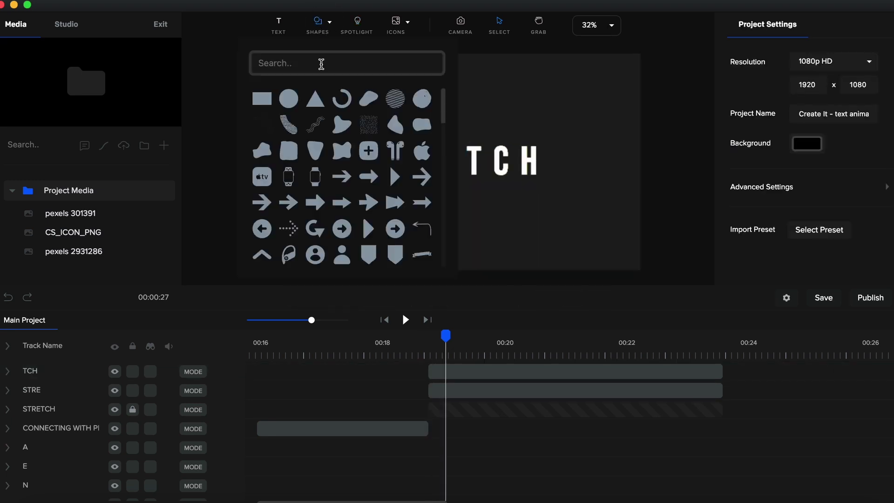
click(263, 99)
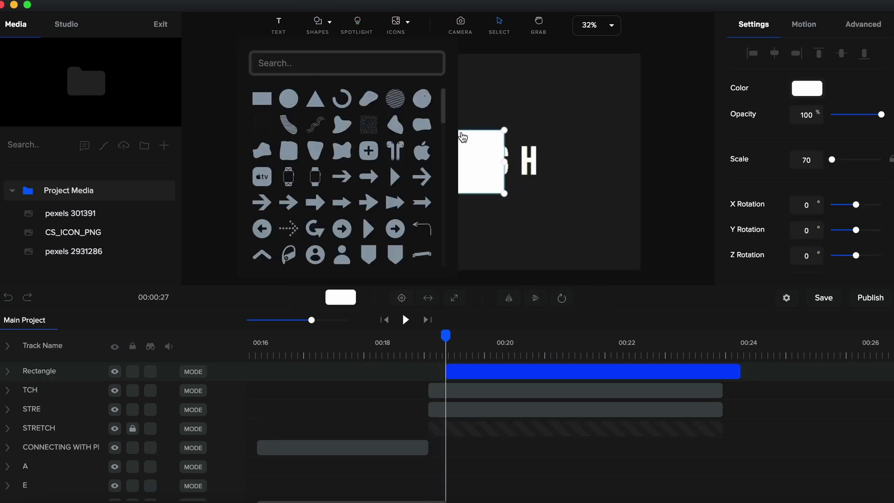
click(482, 171)
scroll(459, 155, up, 2)
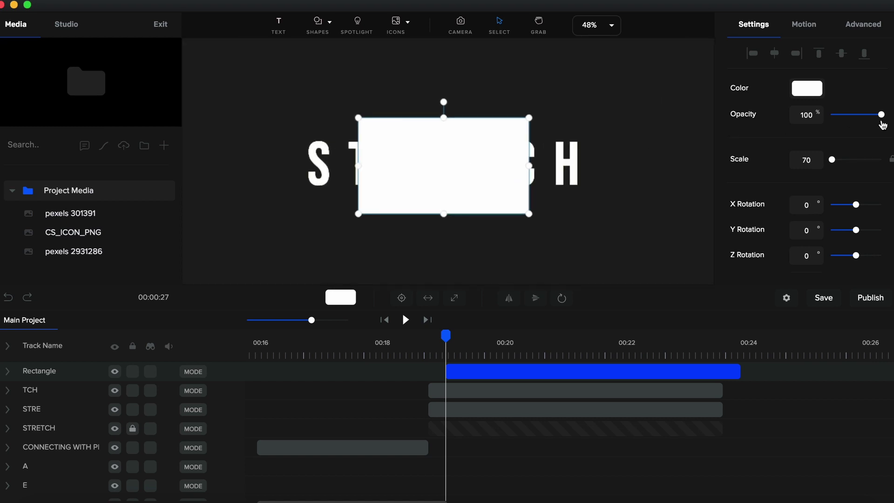
Lower the rectangle's opacity to 69% and recolor it pink (#F28585).
drag(881, 122, 865, 117)
click(807, 88)
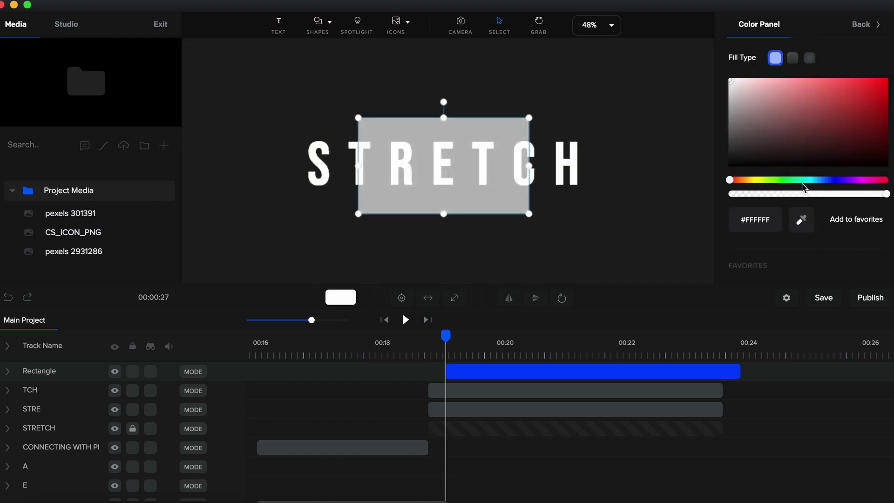
click(803, 88)
Shrink the rectangle's height from both sides into a thin strip covering the middle bar of the letter E.
scroll(434, 200, up, 4)
drag(449, 56, 451, 132)
drag(450, 228, 445, 150)
scroll(445, 150, up, 10)
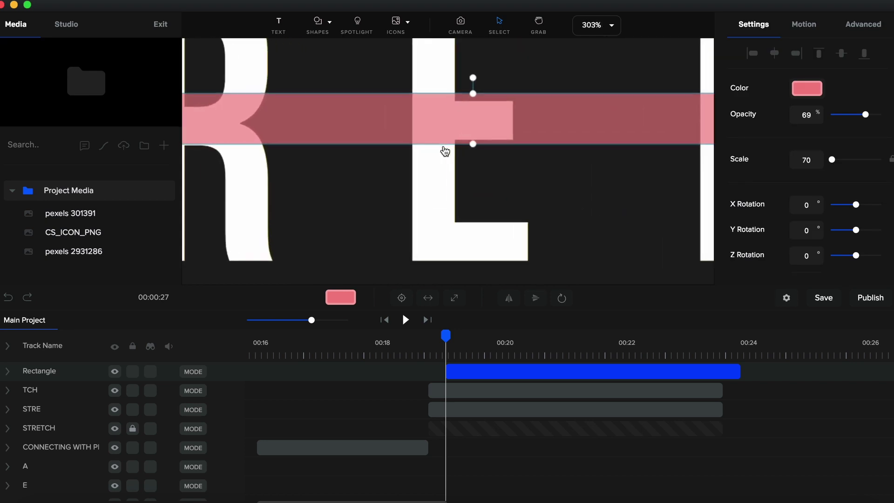
drag(479, 86, 478, 97)
scroll(492, 128, up, 5)
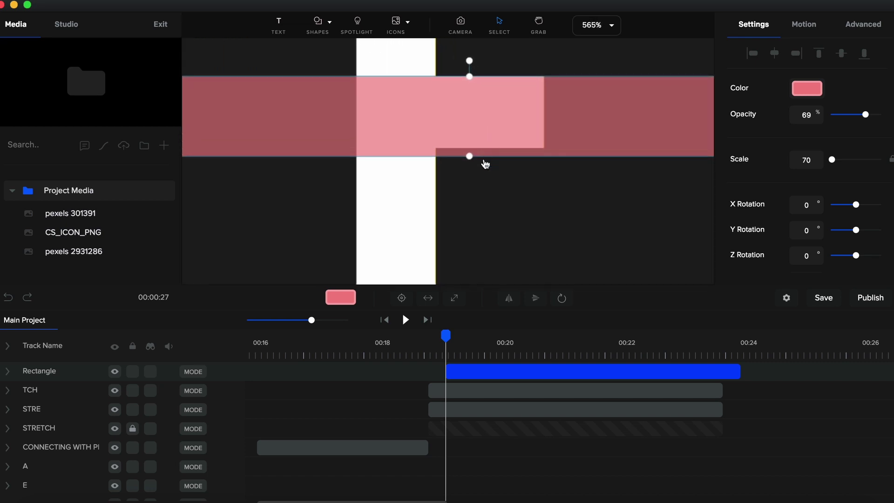
drag(470, 157, 469, 148)
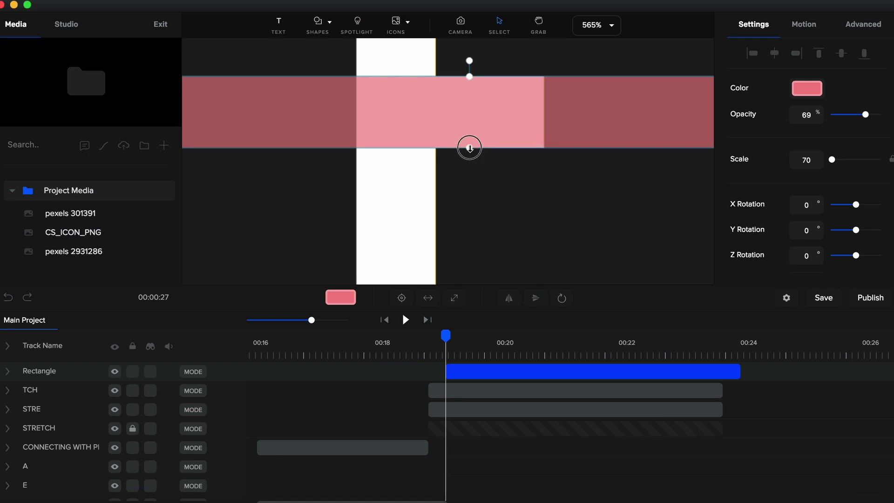
Fine-tune the strip's upper and lower edges so they line up exactly with the E's middle bar.
scroll(470, 148, up, 8)
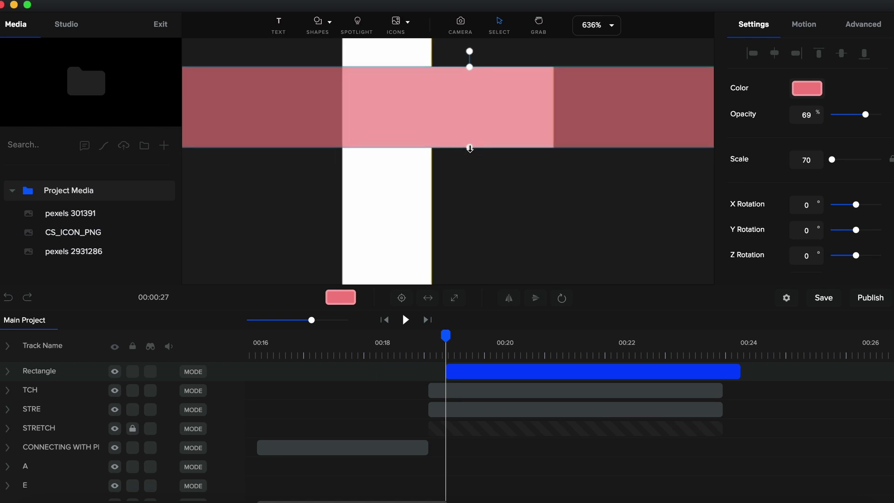
scroll(470, 148, up, 3)
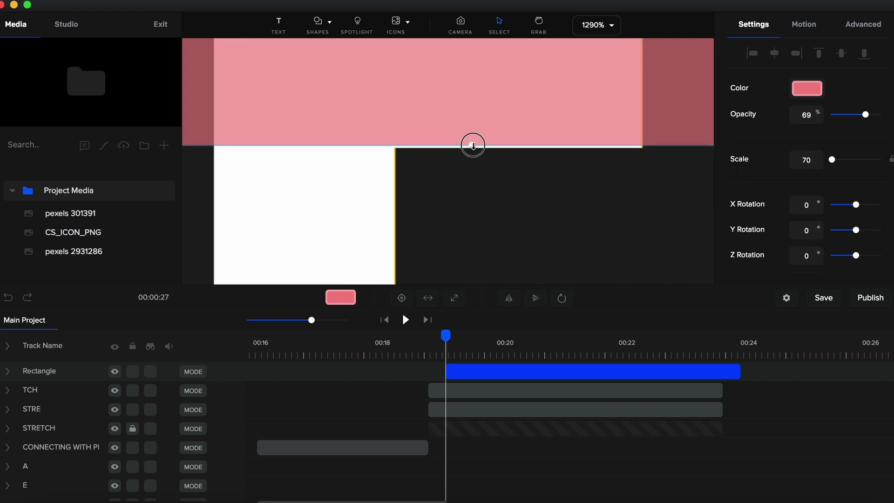
scroll(473, 148, down, 5)
scroll(473, 149, up, 12)
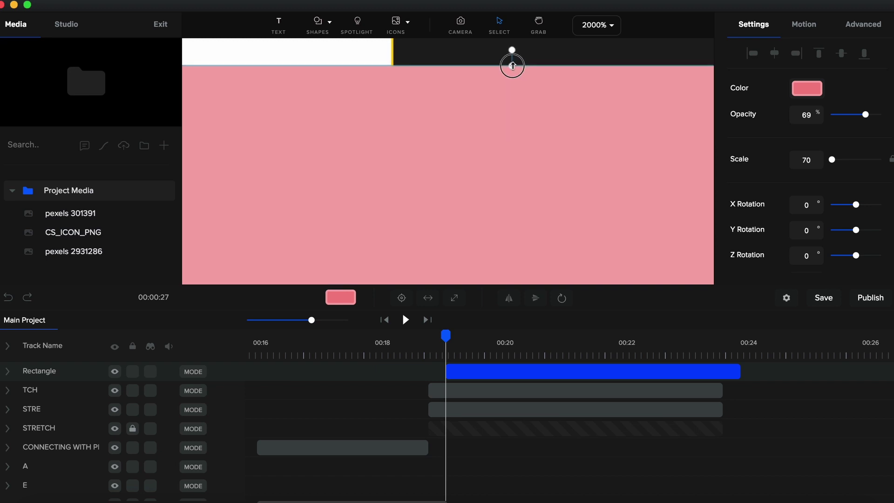
scroll(586, 156, down, 2)
Unlink the strip's scale proportions and set its Scale X to 245 so it spans the full canvas width.
click(605, 33)
click(605, 51)
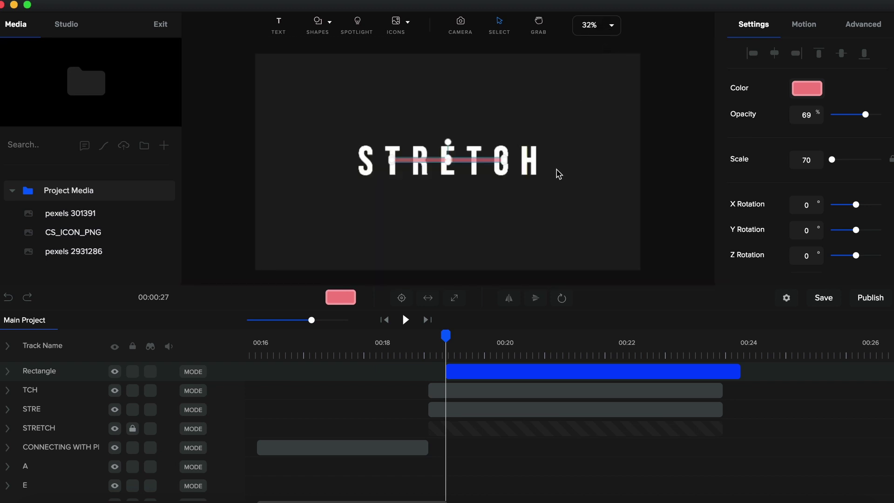
click(498, 196)
click(463, 161)
click(891, 160)
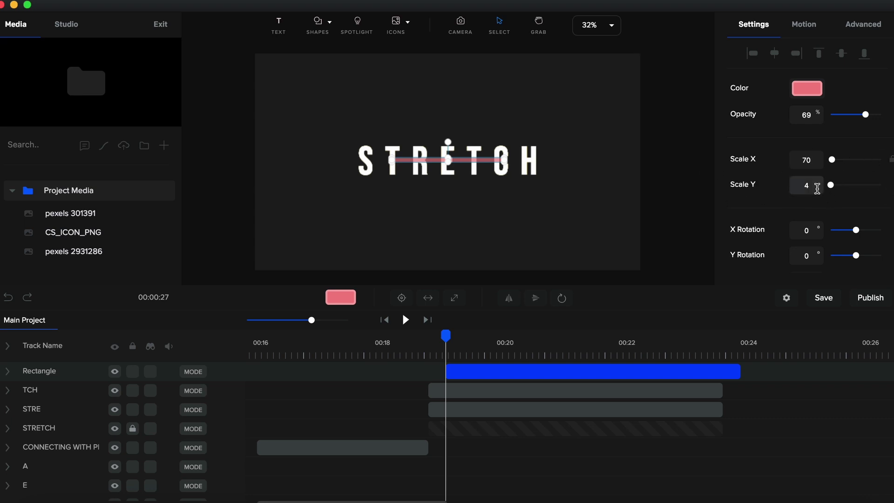
click(815, 158)
key(BackSpace)
text(20)
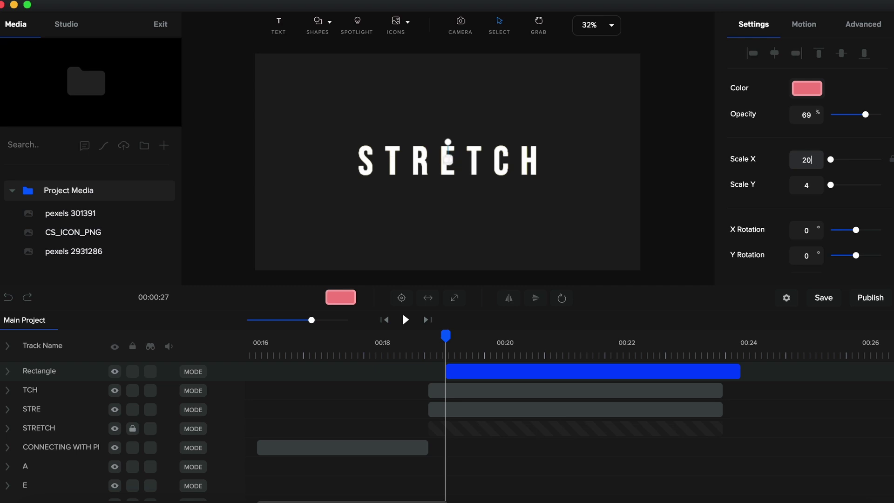
text(0)
key(BackSpace)
key(BackSpace)
key(BackSpace)
text(245)
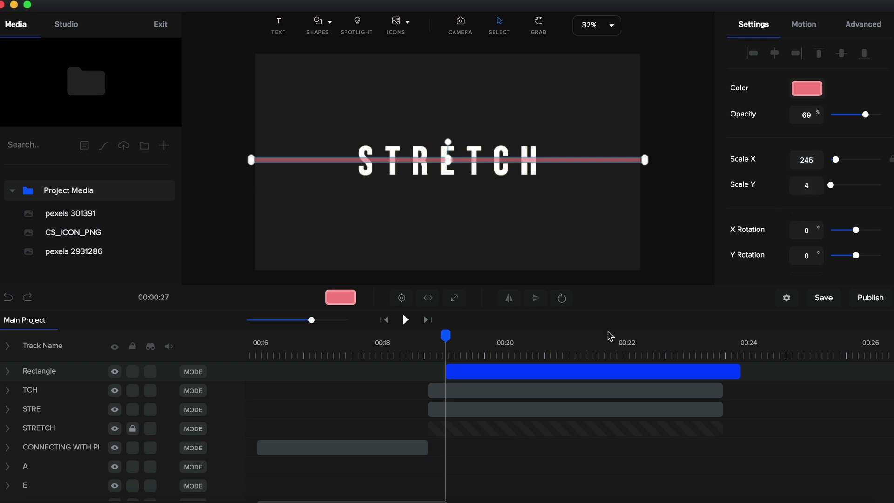
Duplicate the rectangle strip twice on the timeline.
click(549, 373)
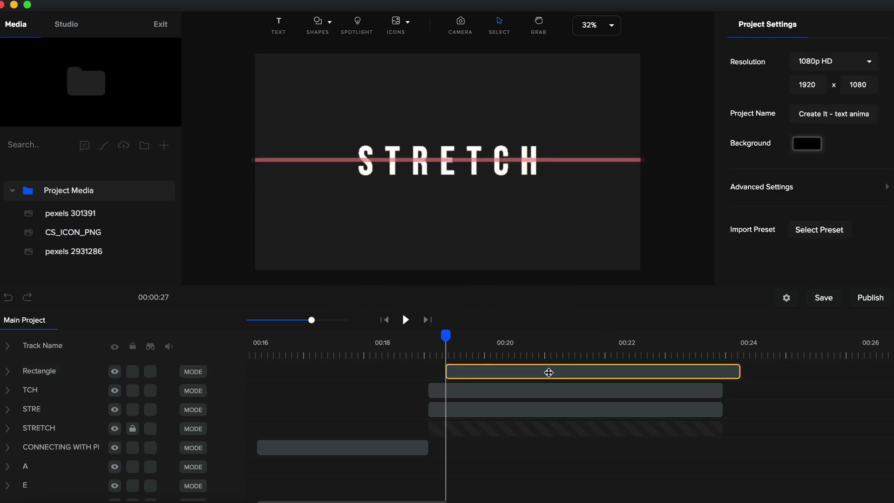
click(549, 372)
key(super+d)
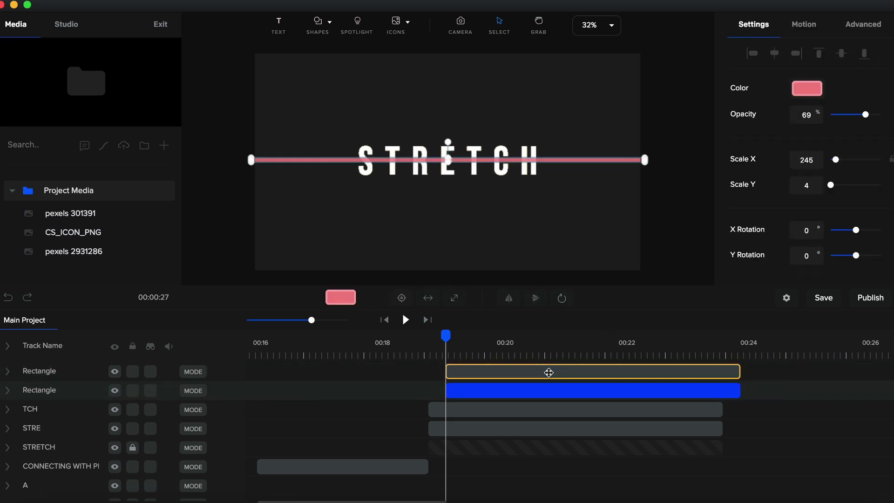
click(549, 372)
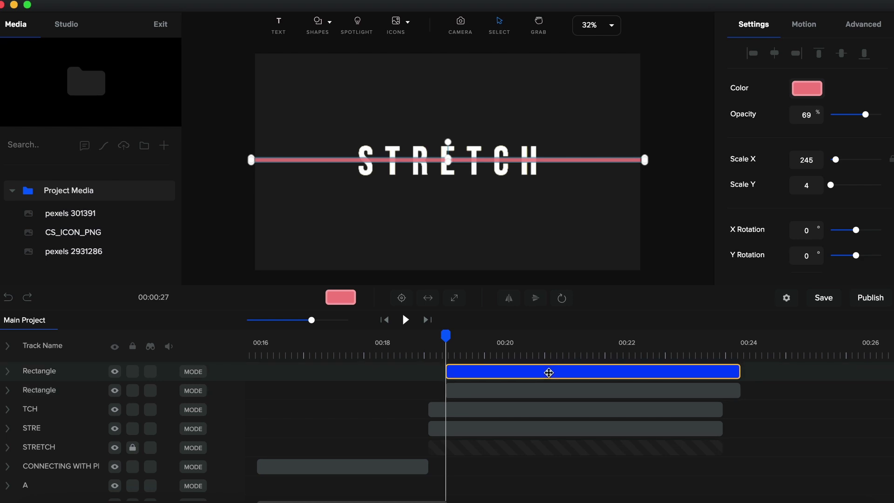
key(super+d)
click(549, 373)
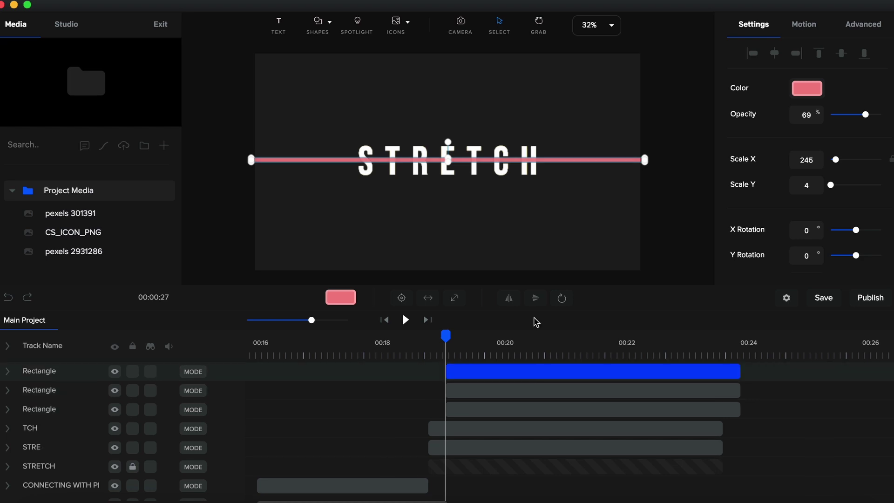
Move the two duplicate strips over the upper and lower bars of the letter E.
scroll(467, 164, up, 5)
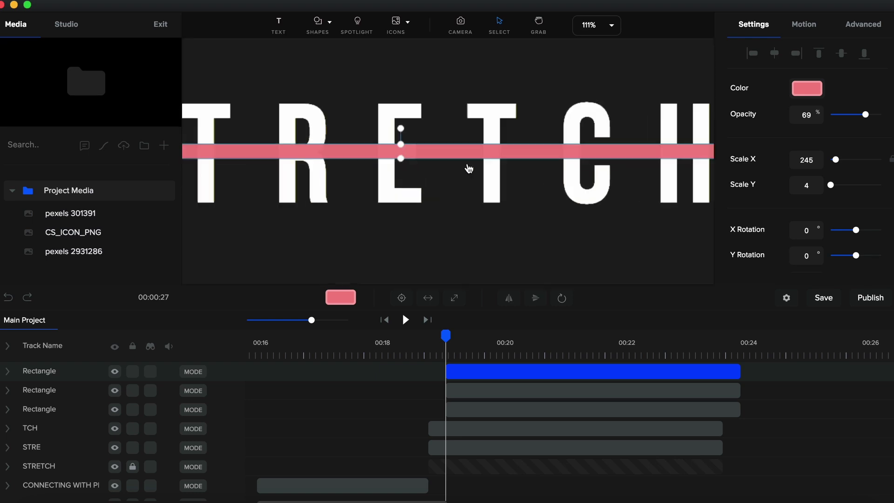
click(452, 371)
drag(424, 153, 424, 118)
scroll(421, 133, up, 10)
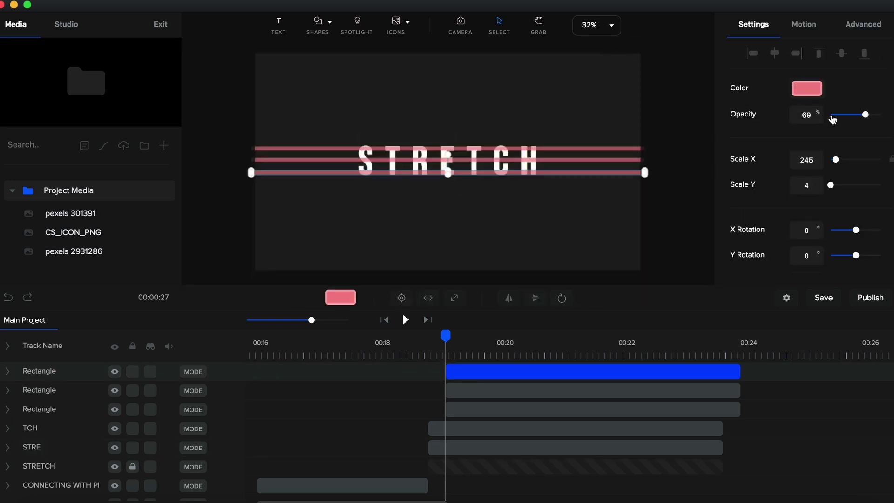
Set the opacity of all three rectangle strips to 100%.
click(521, 390)
drag(862, 121, 885, 115)
click(598, 409)
click(529, 375)
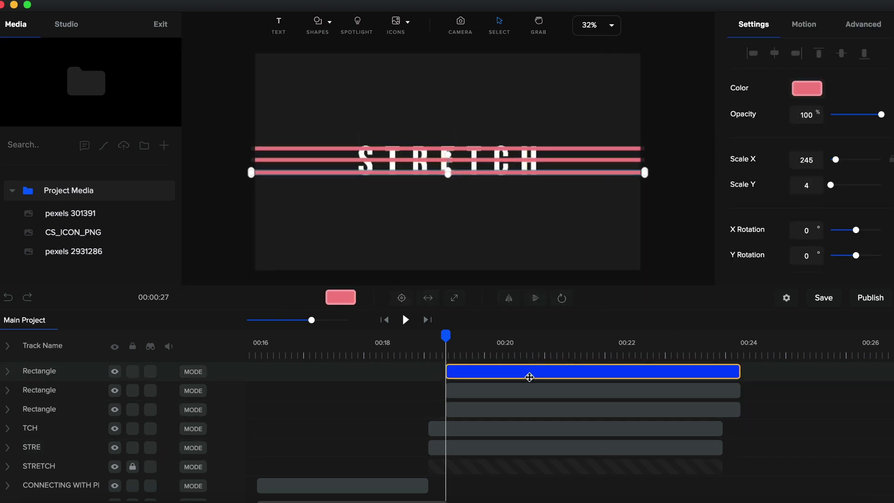
Recolor all three rectangle strips with the saved orange #F89420.
click(533, 409)
click(807, 88)
scroll(820, 190, down, 3)
click(818, 182)
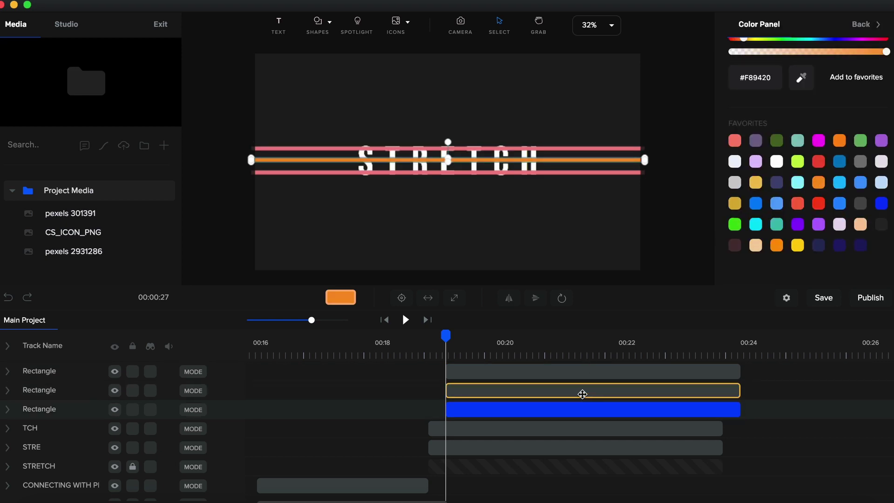
click(580, 390)
click(807, 88)
click(818, 236)
click(582, 371)
click(807, 88)
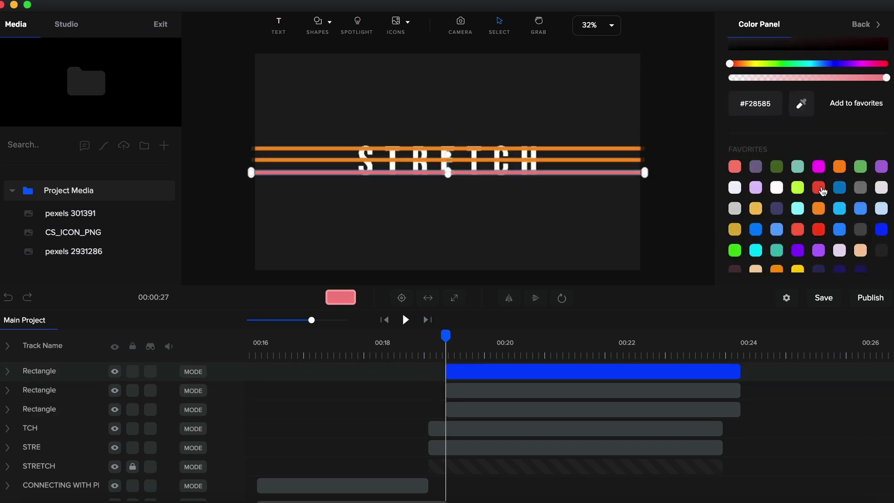
click(822, 213)
click(529, 326)
Add a custom animation with Scale enabled to the middle strip and shift it slightly after the clip's start.
click(497, 408)
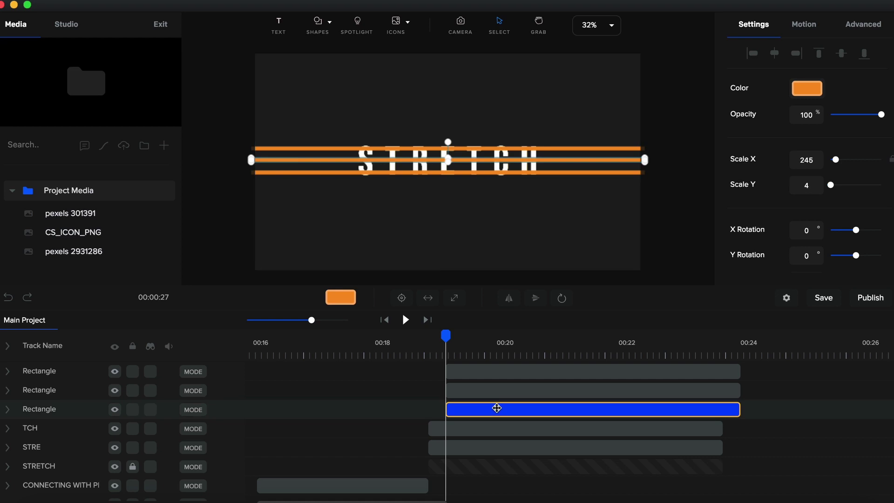
click(8, 410)
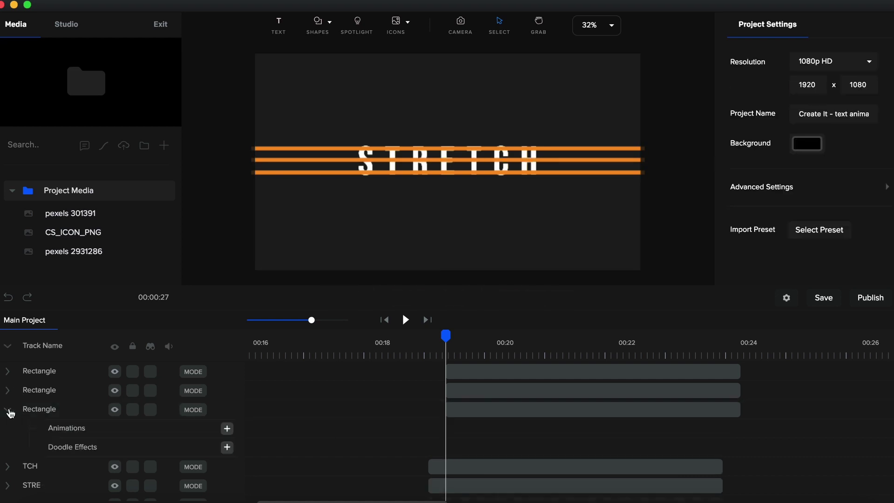
click(469, 410)
click(226, 429)
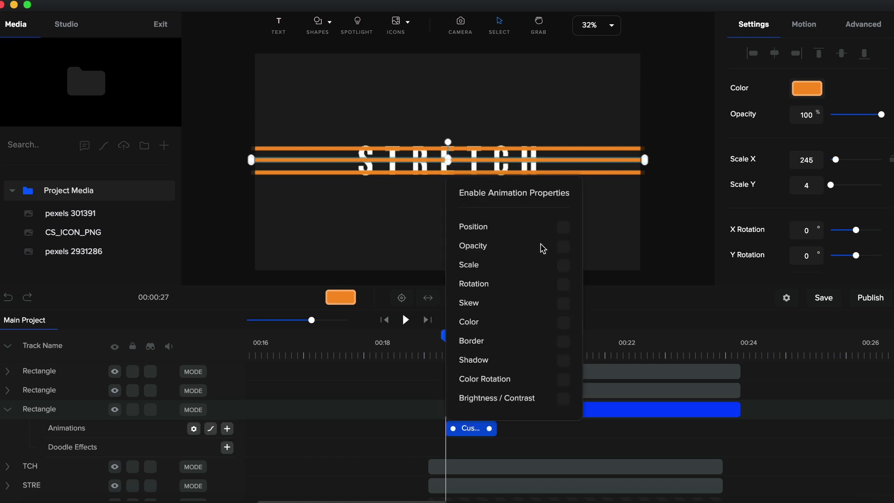
click(563, 265)
mouse_move(484, 433)
mouse_down()
mouse_move(474, 428)
mouse_move(485, 434)
mouse_up()
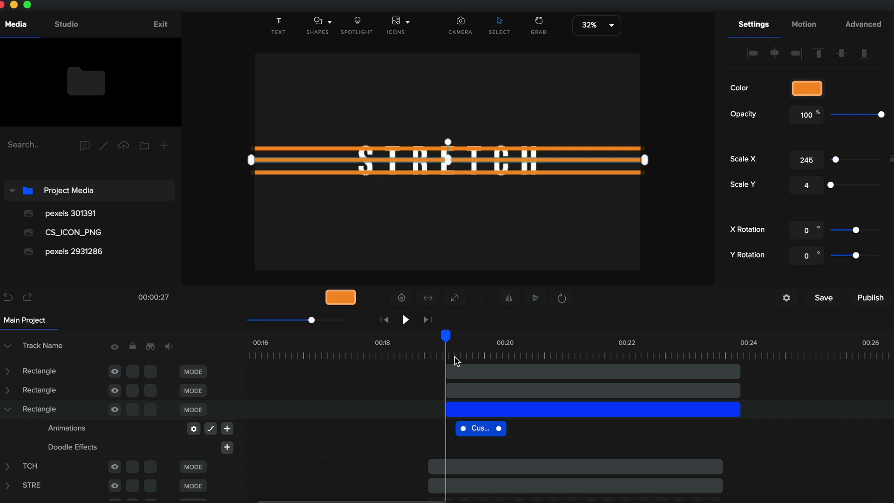
Set the middle strip's Scale X to 2 just after its animation, at about 00:20.
click(520, 358)
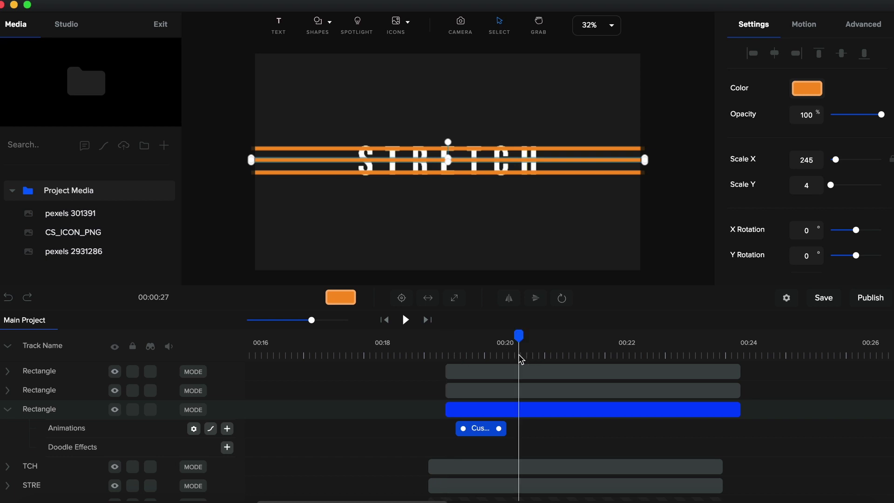
click(815, 159)
key(BackSpace)
key(BackSpace)
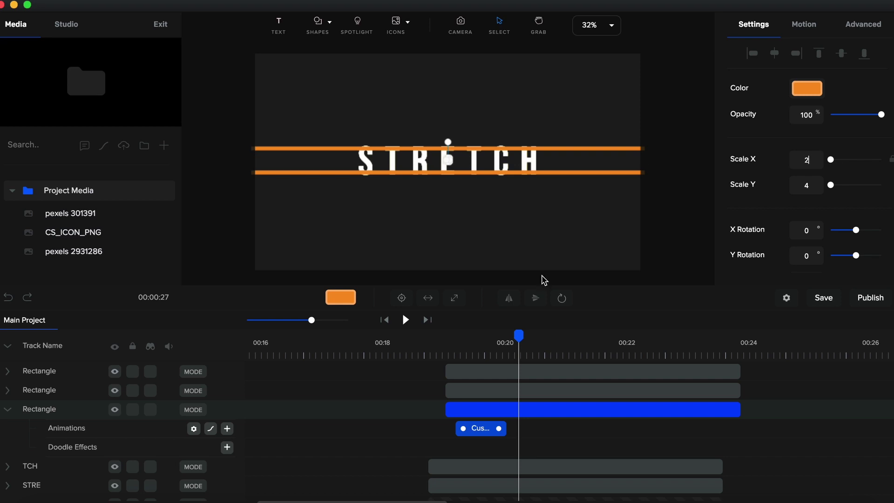
text(45)
Add a custom animation with Scale enabled to the strip over the E's upper bar.
click(330, 409)
click(466, 409)
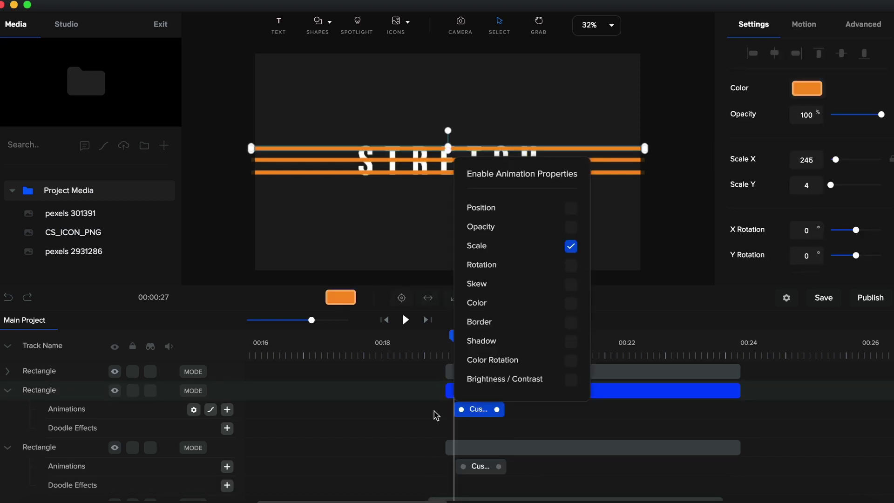
click(210, 409)
click(368, 256)
Add a custom Scale animation to the strip over the E's lower bar, ending at Scale X 2 at about 00:20.
click(461, 369)
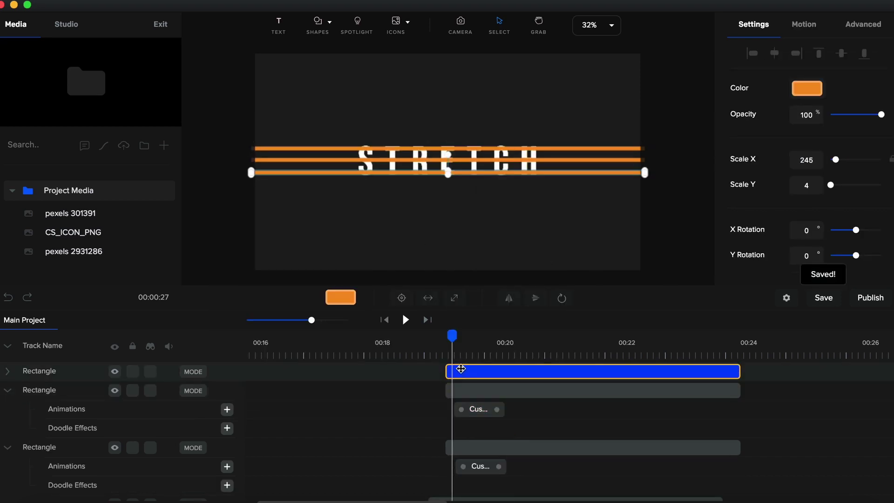
click(227, 391)
click(569, 226)
click(507, 351)
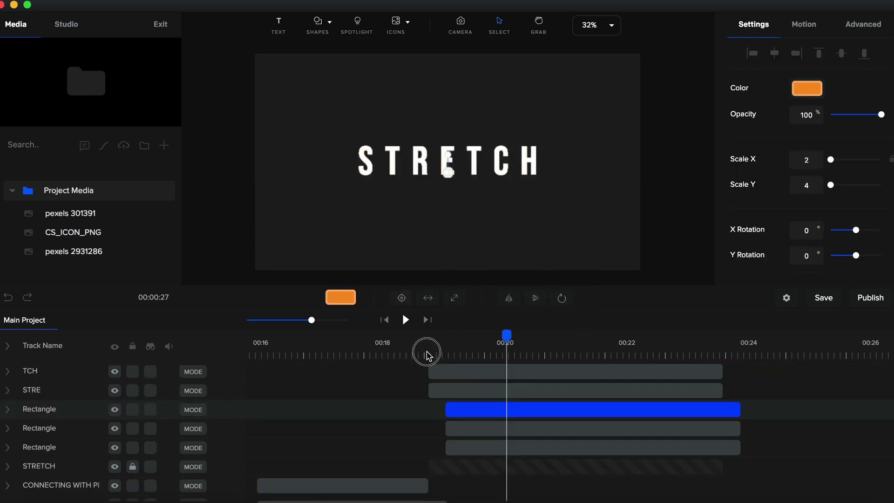
Move the three rectangle clips together so they start with the locked STRETCH clip.
click(427, 355)
click(497, 418)
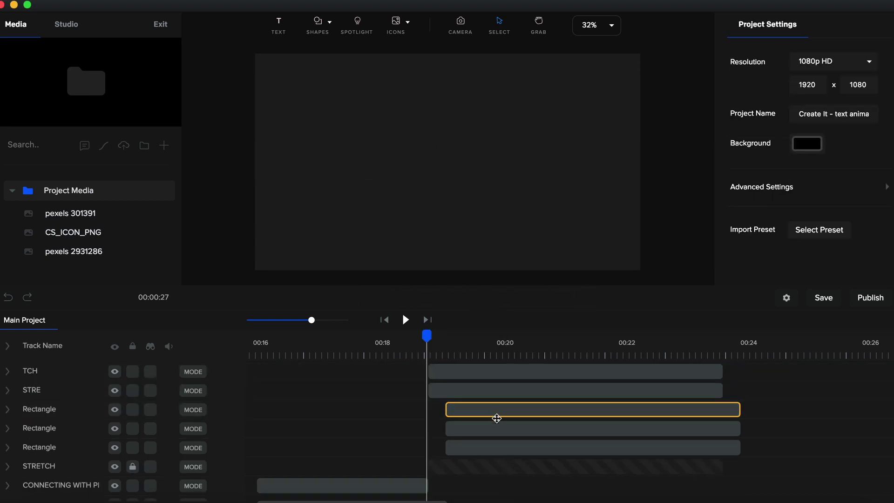
click(499, 411)
shift+click(501, 425)
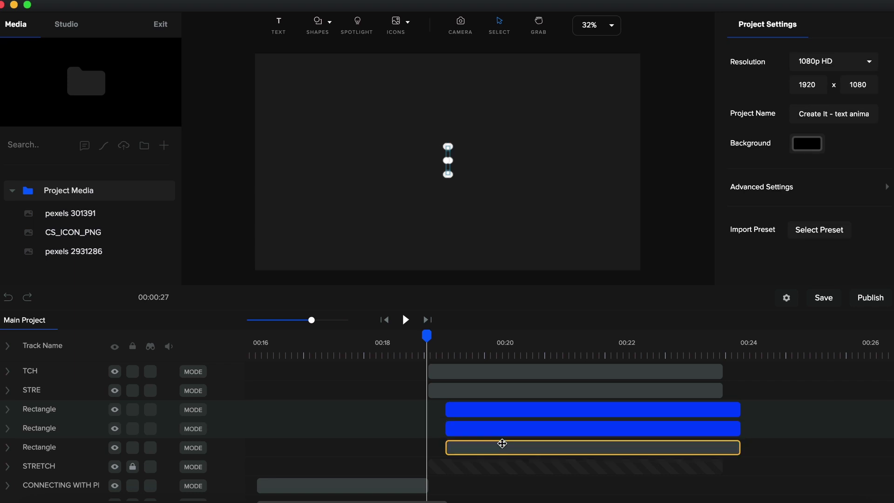
shift+click(502, 443)
drag(501, 443, 481, 445)
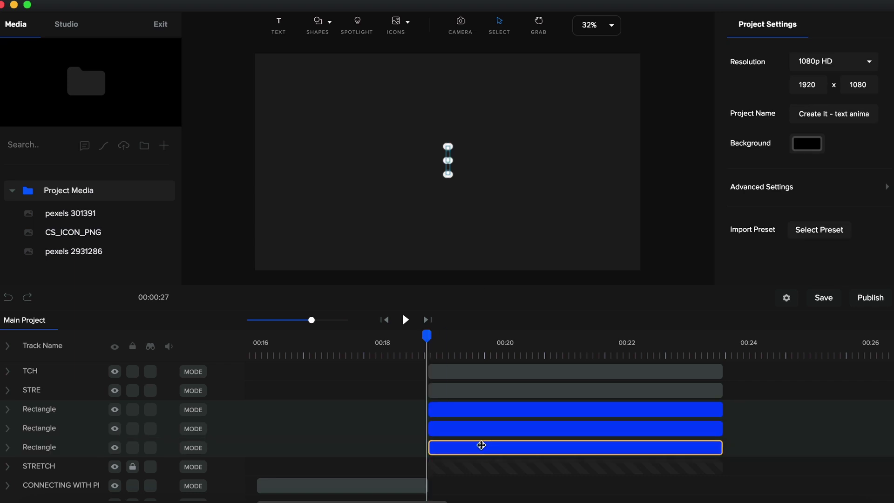
Shift the TCH and STRE clips together to start at about 00:19.3, and select the STRE clip.
click(484, 390)
shift+click(488, 372)
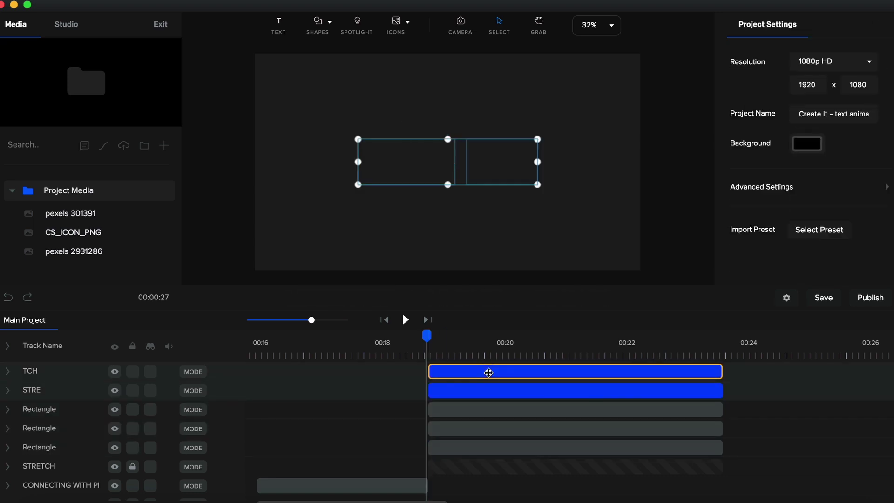
drag(488, 373, 515, 372)
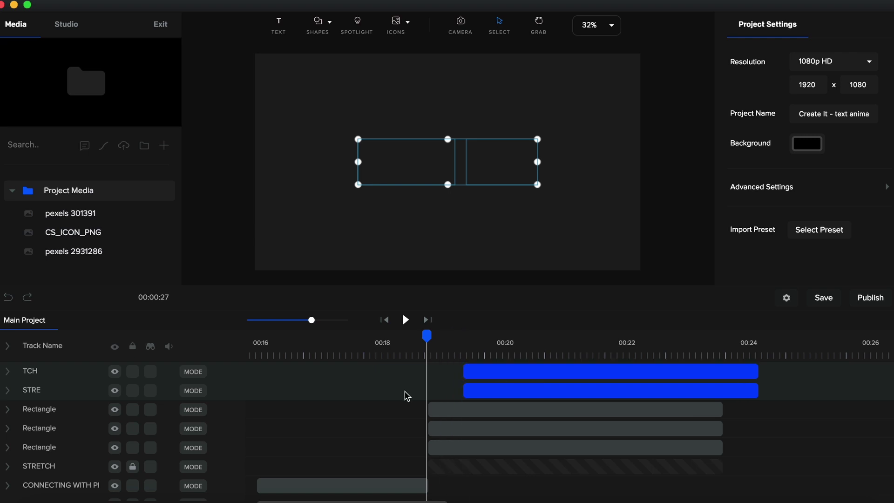
click(495, 391)
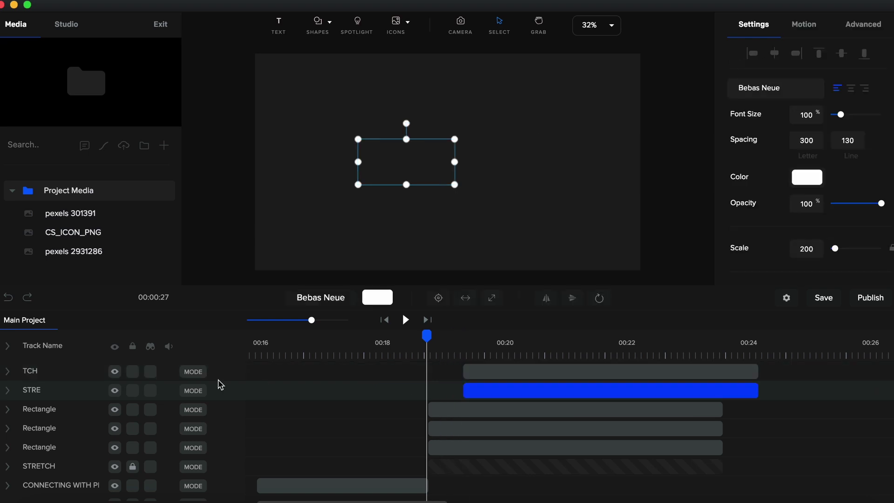
Add a Slide Right entrance animation to the STRE text clip.
click(8, 391)
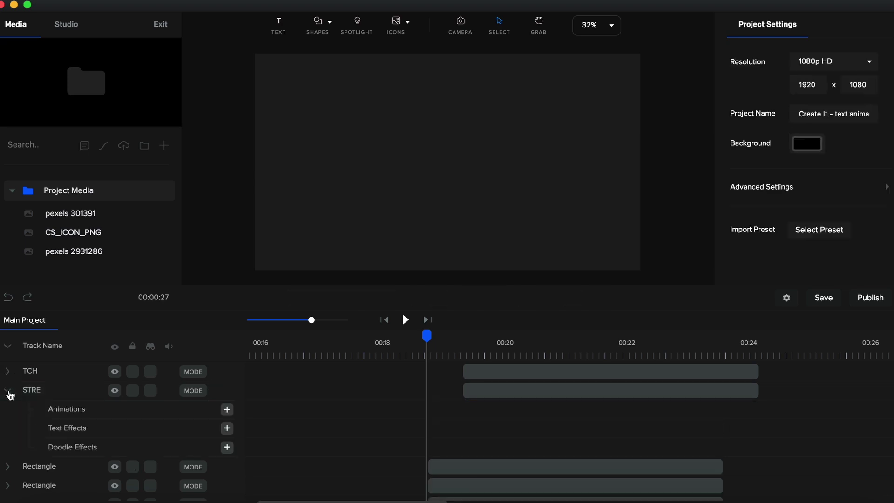
click(491, 391)
click(474, 347)
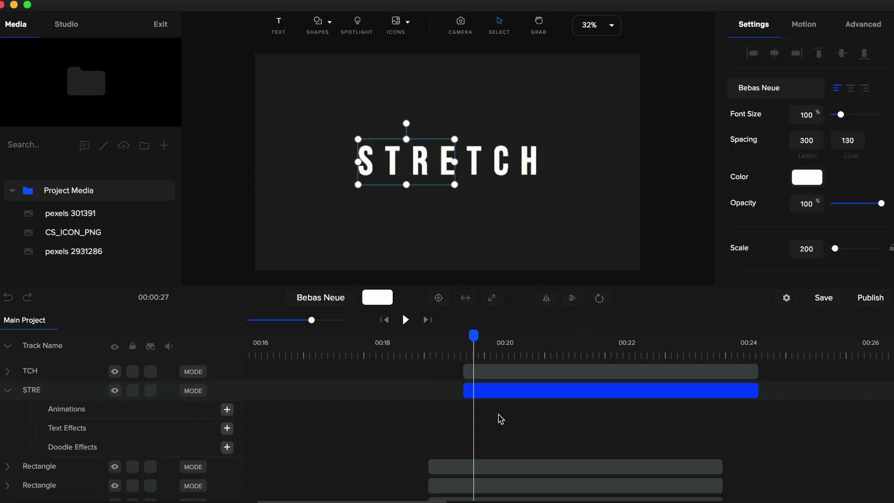
click(813, 31)
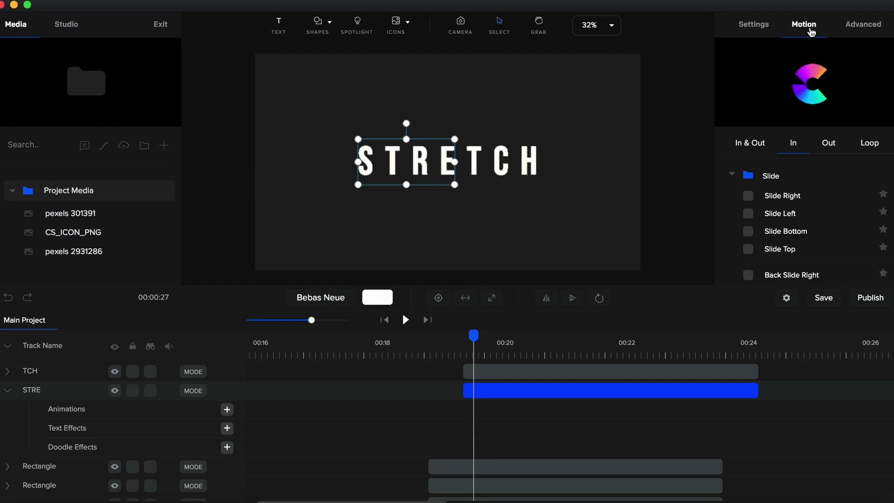
click(748, 196)
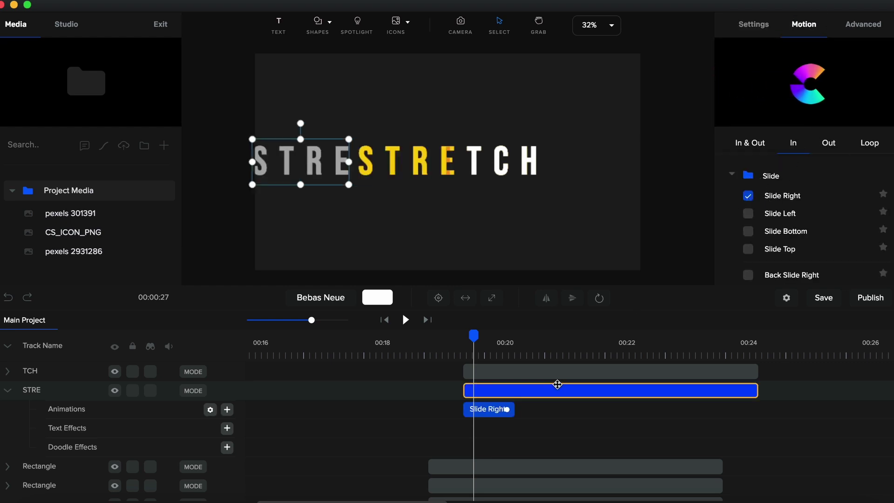
Add a Slide Left entrance animation to the TCH text clip.
click(547, 372)
click(158, 381)
click(535, 371)
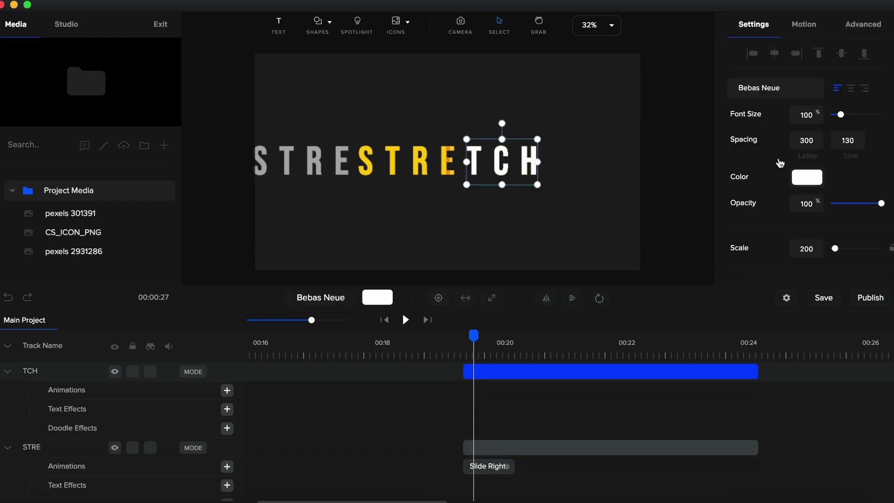
click(813, 28)
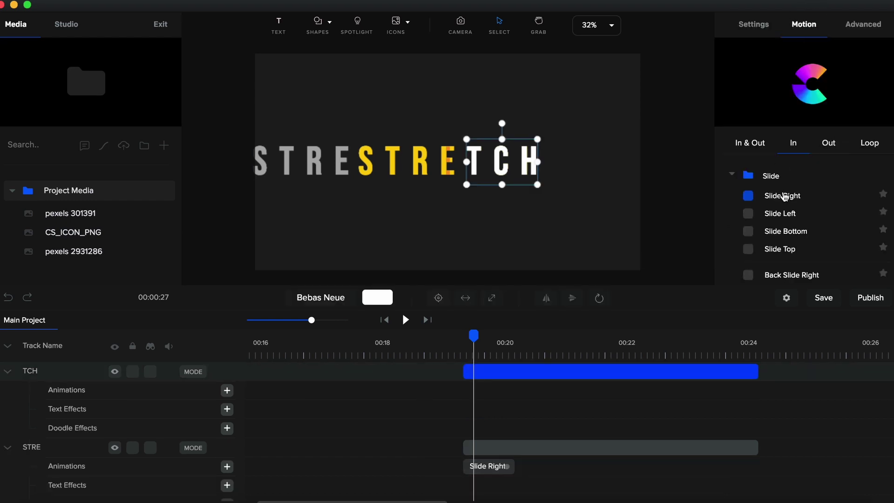
click(748, 213)
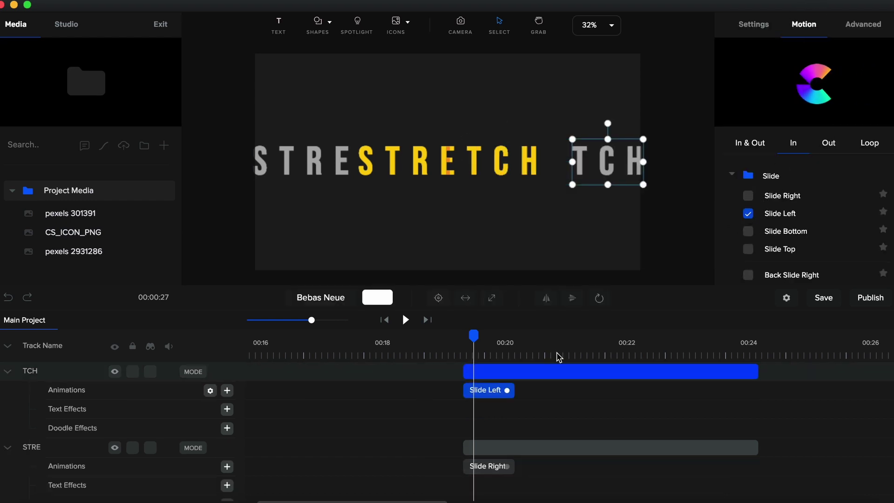
Play back the two slide-in text animations from just before the STRE and TCH clips start.
click(457, 357)
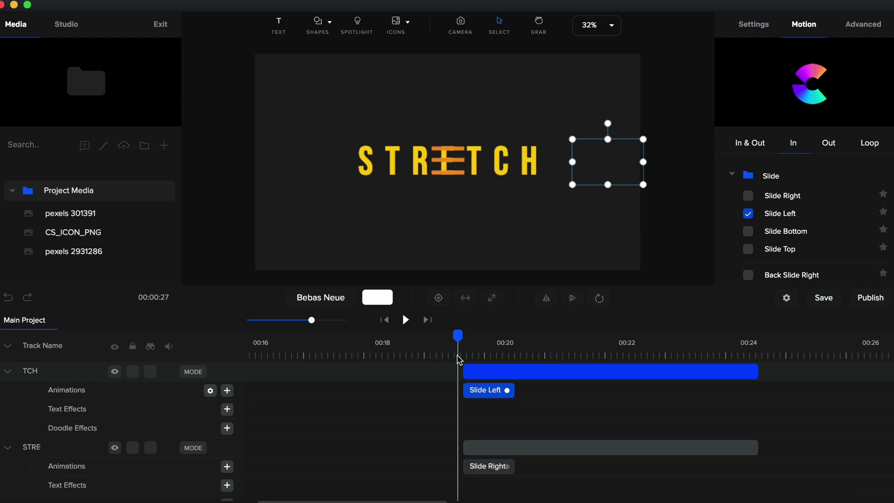
key(space)
key(space)
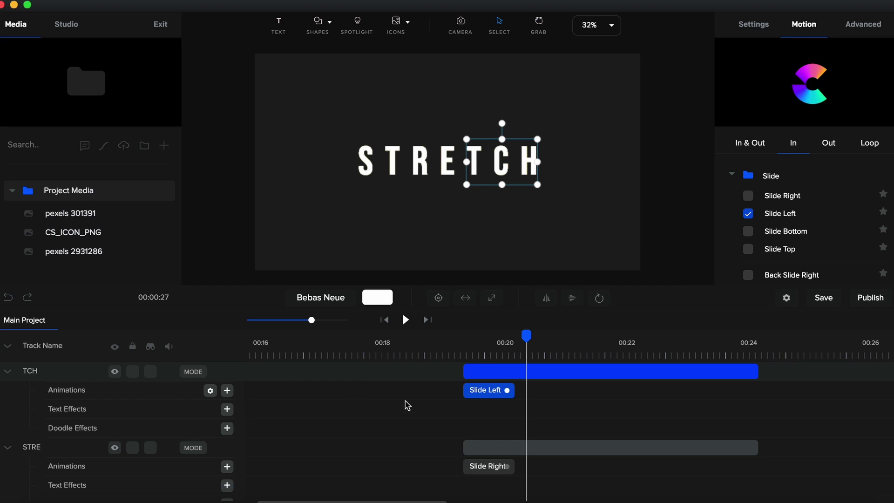
Move the TCH and STRE clips together so they start with the three rectangle clips, and hide the STRETCH layer.
click(8, 348)
shift+click(489, 391)
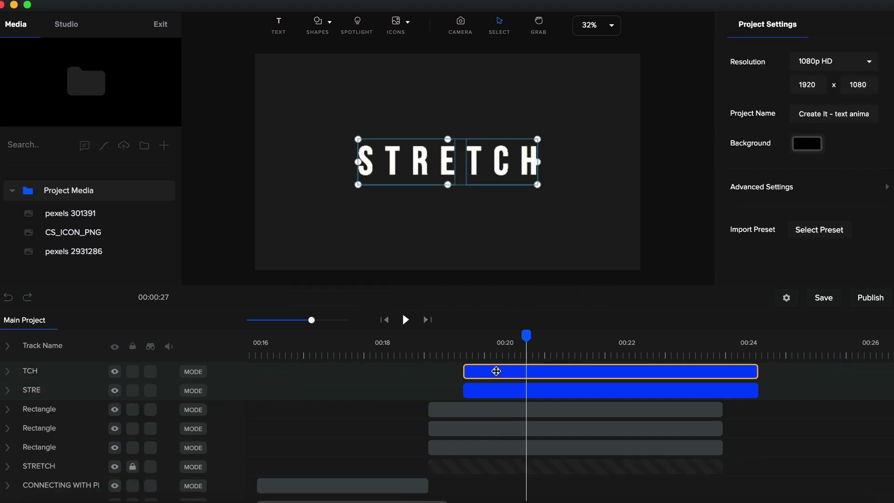
drag(488, 371, 457, 369)
click(421, 360)
click(501, 358)
click(473, 390)
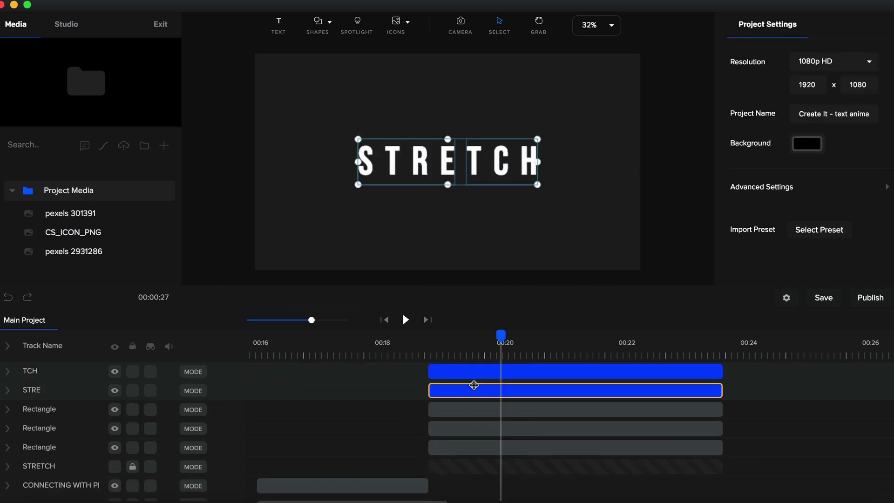
Set the text color of both the TCH and STRE clips to orange #F89420.
click(474, 375)
click(521, 372)
click(807, 177)
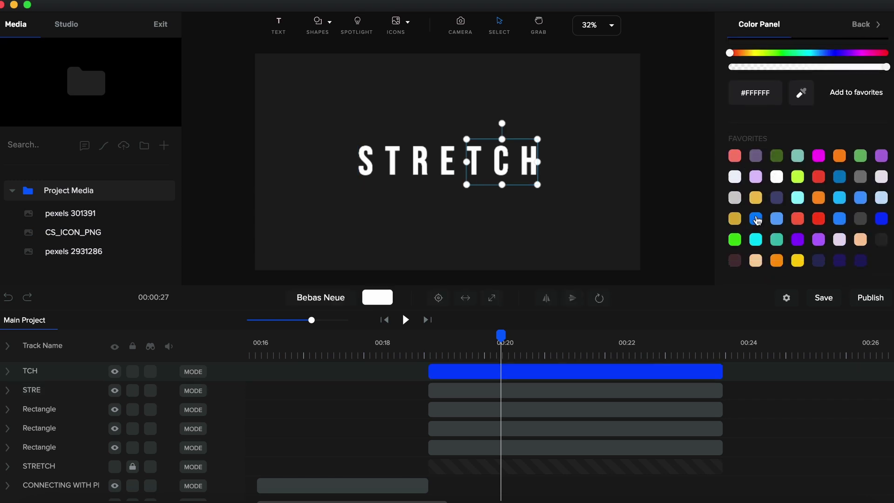
click(758, 221)
click(518, 390)
click(807, 177)
click(758, 221)
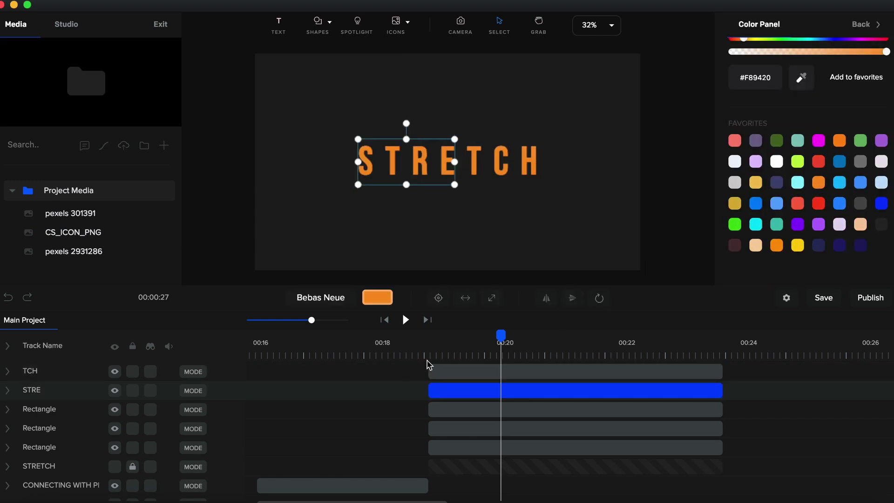
Play back the strips and orange text halves from the start of their clips.
click(425, 358)
key(space)
key(space)
Trim the TCH, STRE and three rectangle clips together so they end at about 00:20.4.
click(527, 356)
click(664, 371)
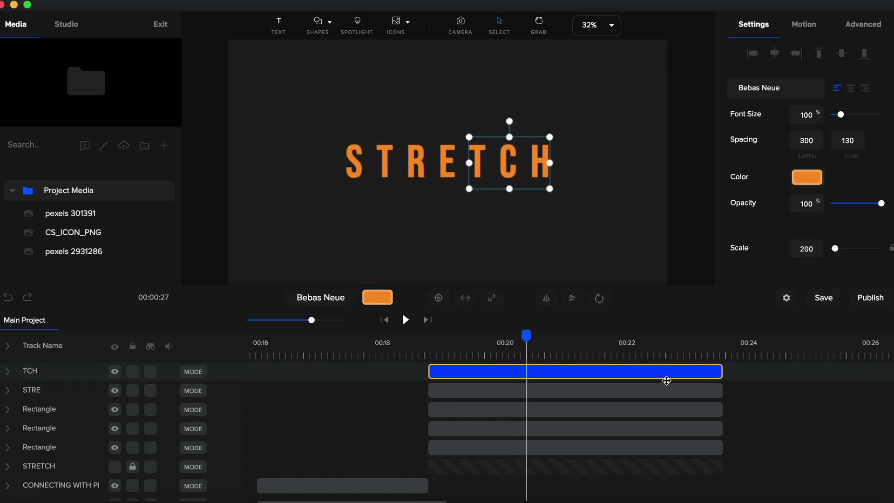
shift+click(659, 448)
click(702, 390)
click(720, 373)
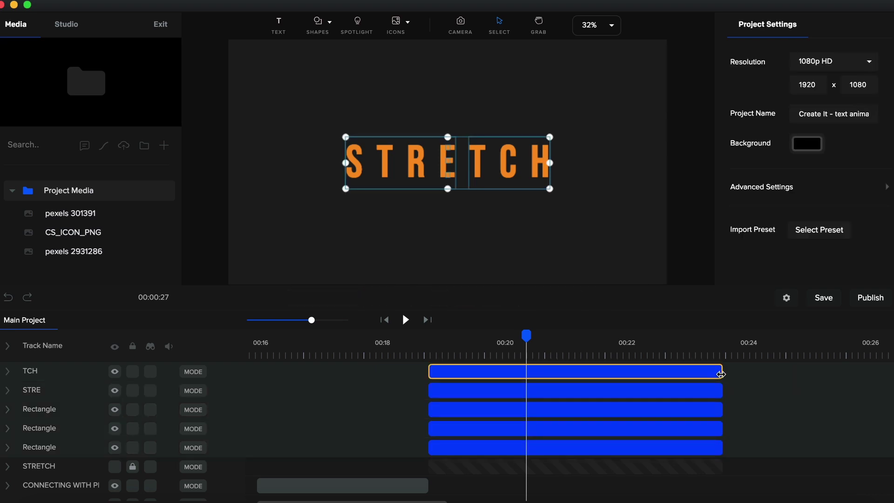
drag(721, 374, 531, 375)
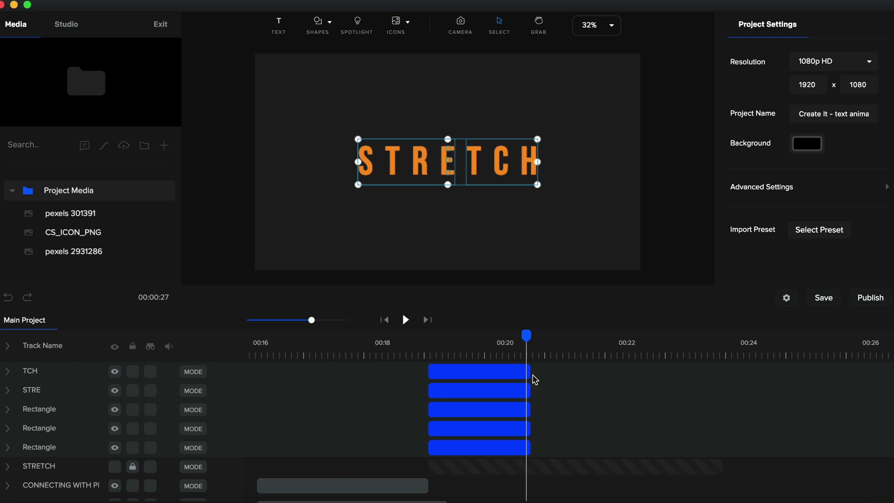
Unlock and show the STRETCH layer, and trim its clip to start where the five clips above end.
click(132, 467)
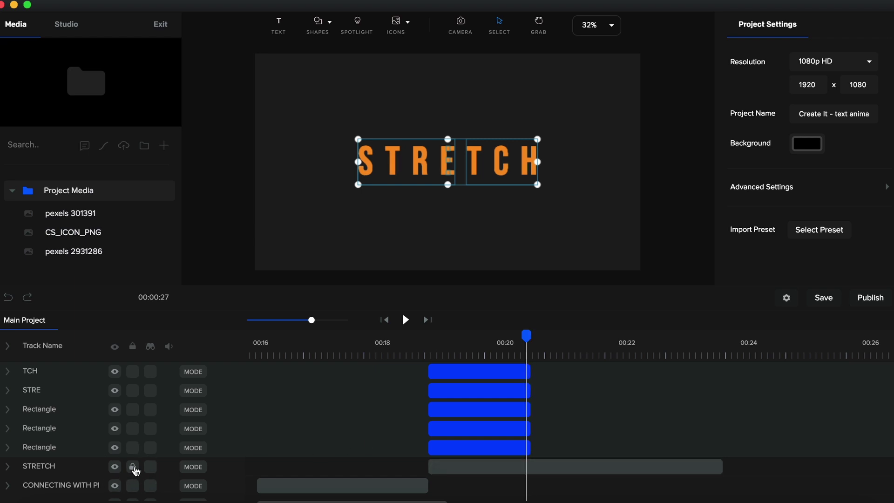
click(498, 467)
click(471, 469)
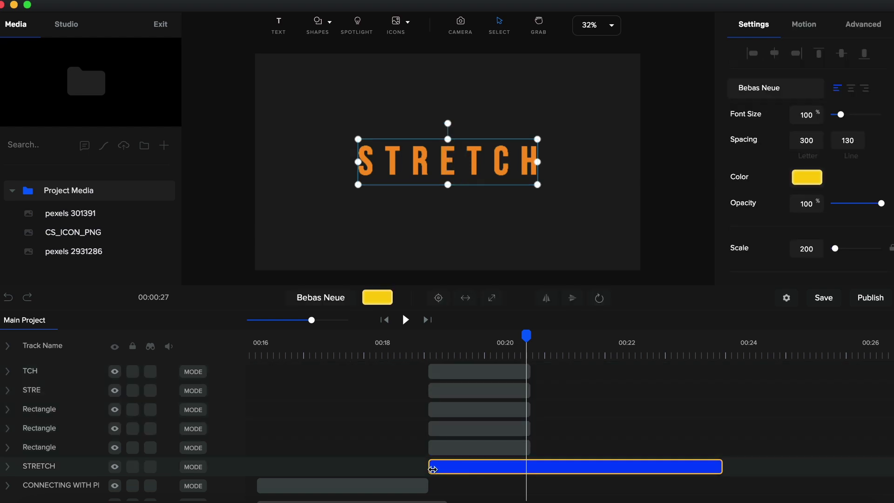
drag(431, 468, 541, 466)
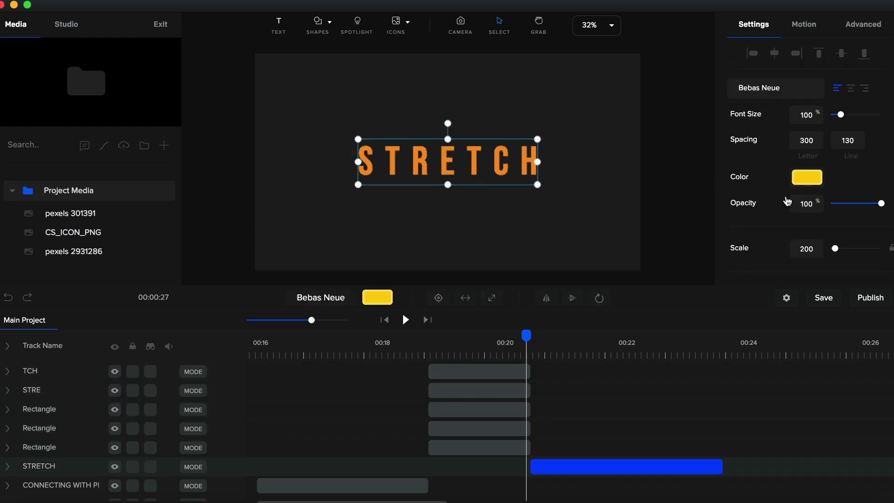
Set the STRETCH text color to orange #F89420.
click(816, 181)
scroll(816, 182, down, 3)
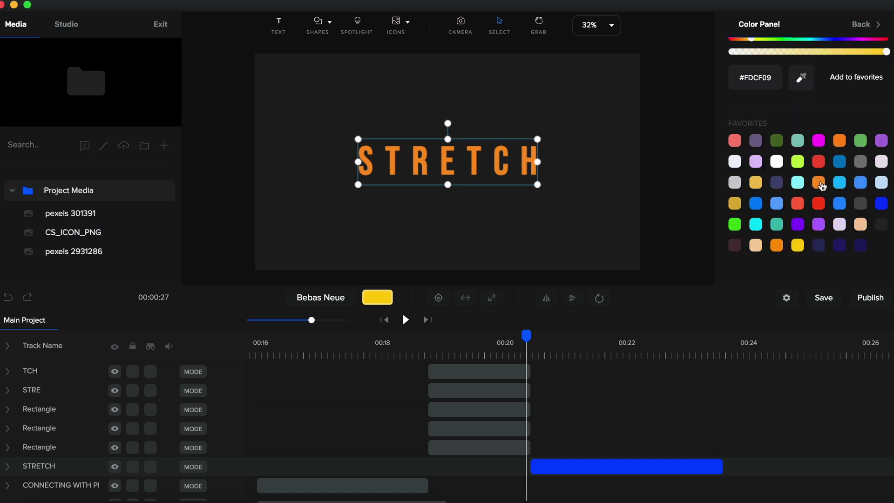
click(819, 183)
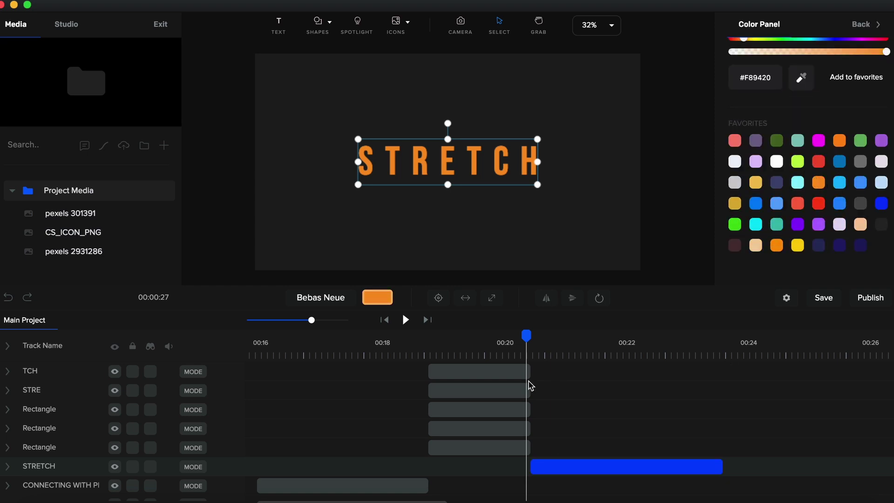
Add a custom animation with Color and Text Spacing enabled to STRETCH, starting slightly after the clip begins, and preview it.
click(9, 468)
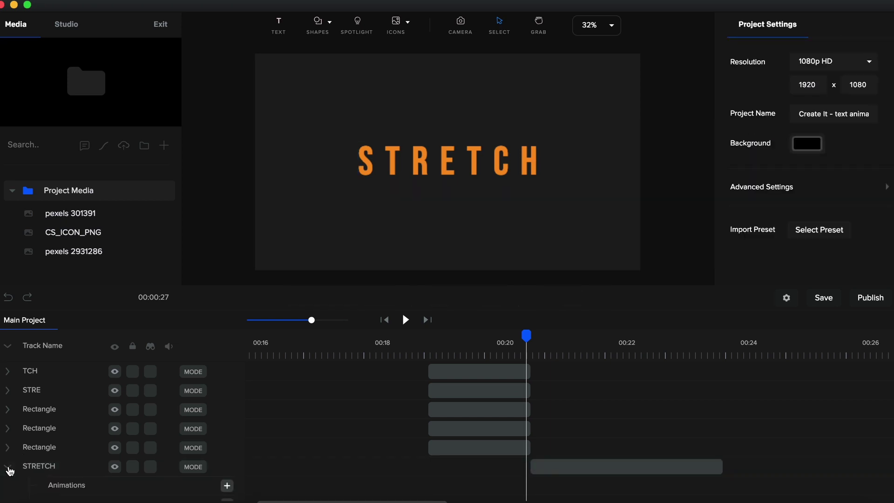
click(227, 486)
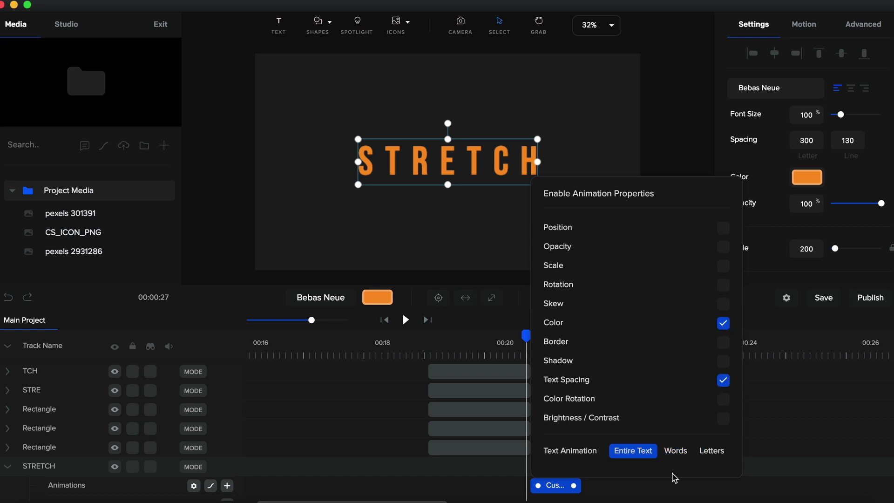
click(607, 501)
key(space)
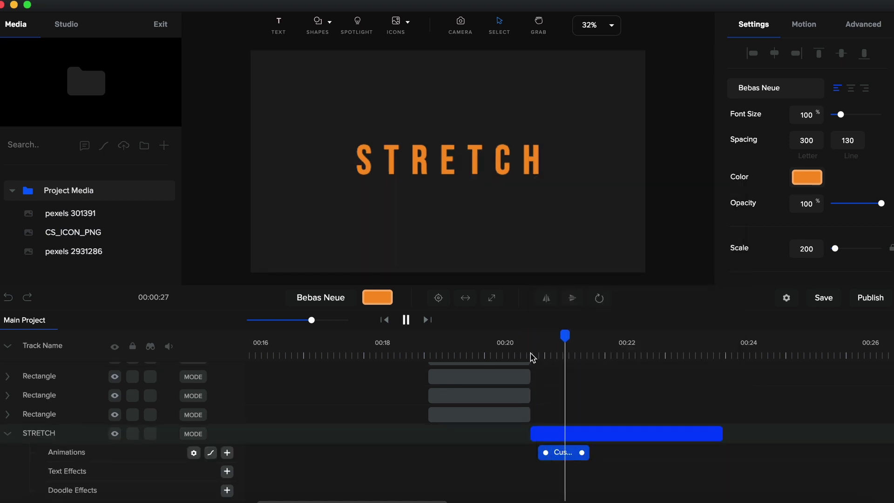
key(space)
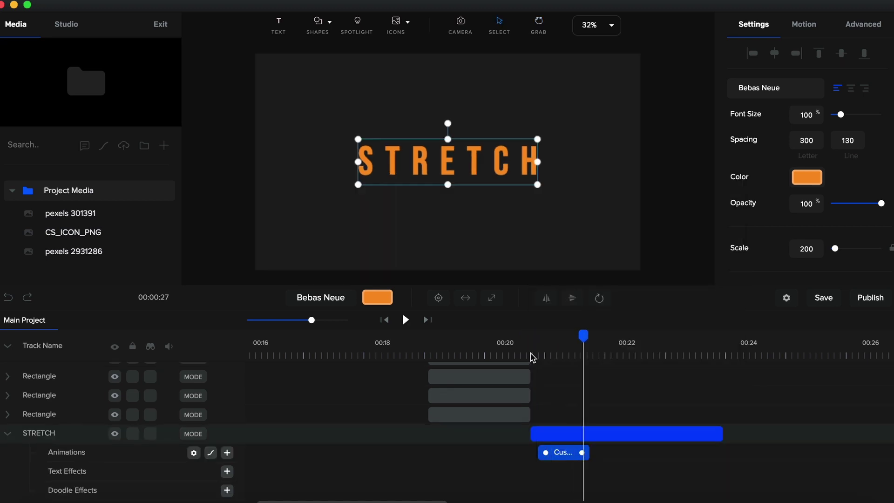
Set the ending state of the STRETCH custom animation to white text with a letter spacing of 600.
click(597, 356)
click(808, 181)
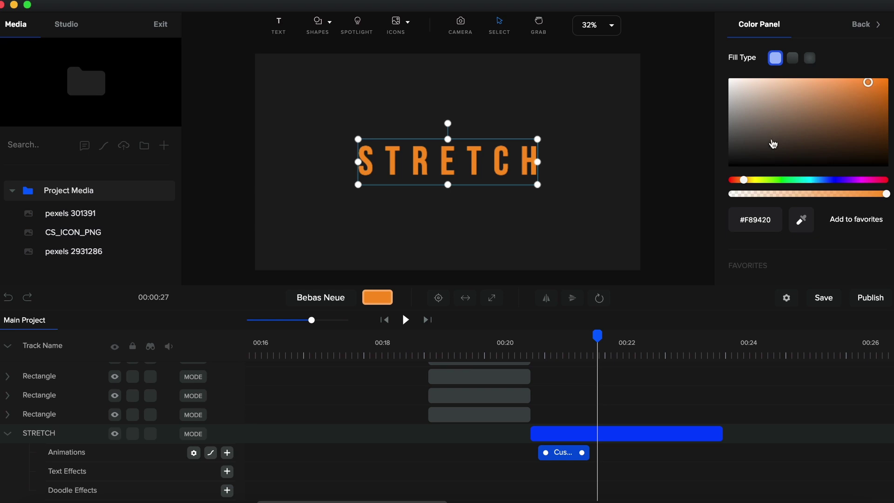
drag(773, 143, 710, 65)
click(860, 25)
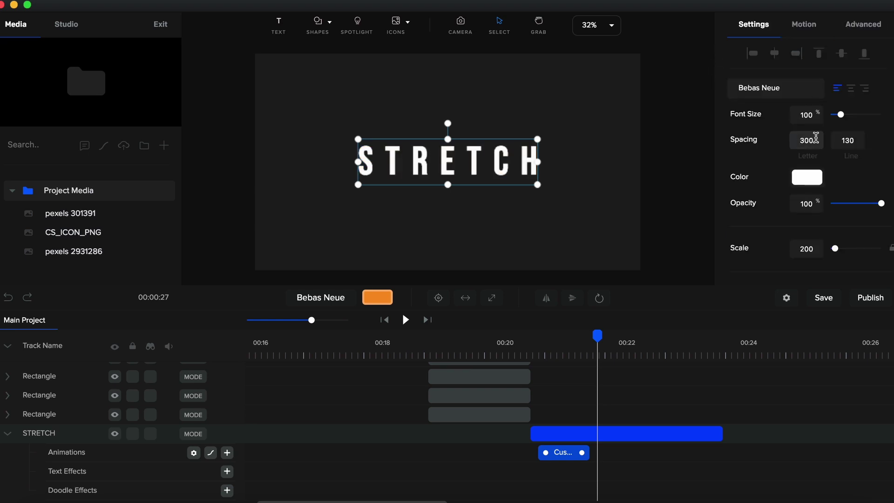
double_click(816, 138)
text(600)
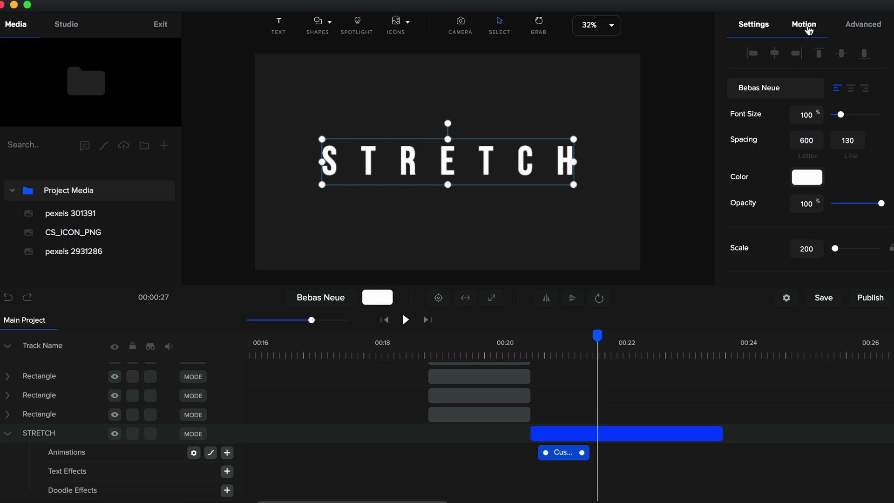
Add a Back Slide Left exit animation to the STRETCH clip.
click(809, 29)
click(829, 144)
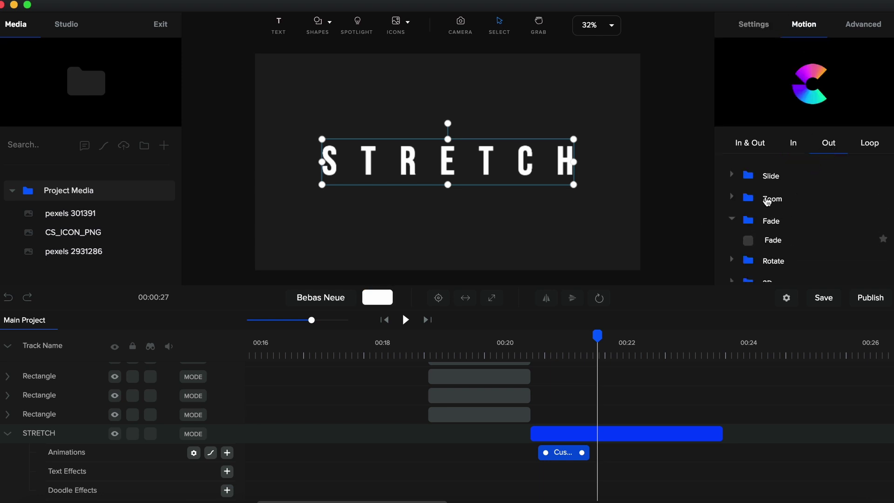
click(731, 174)
scroll(749, 214, down, 5)
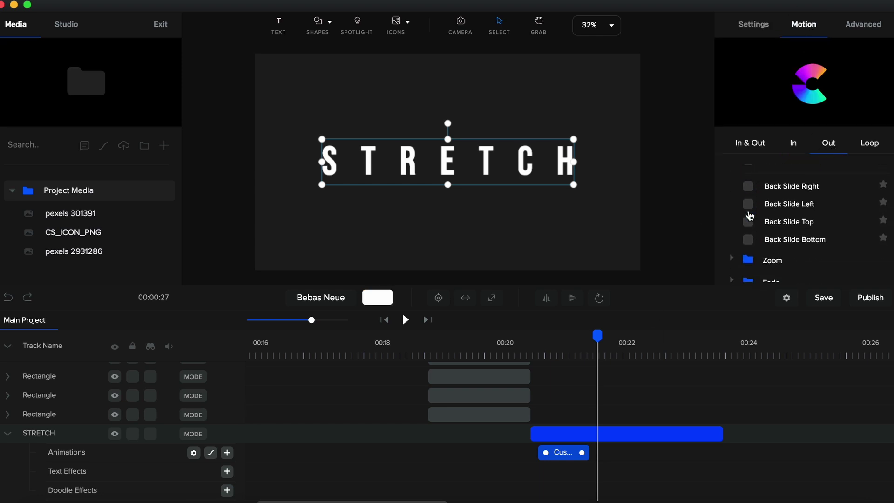
scroll(750, 215, down, 2)
click(749, 215)
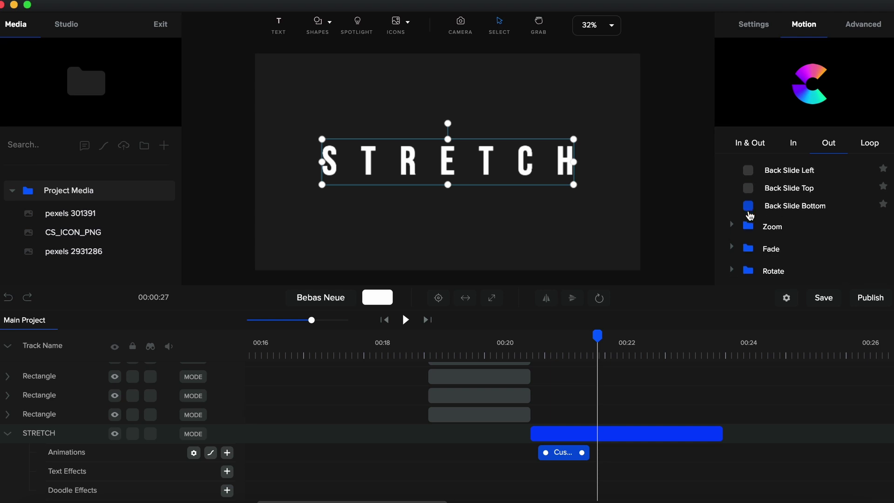
scroll(782, 216, up, 3)
click(797, 215)
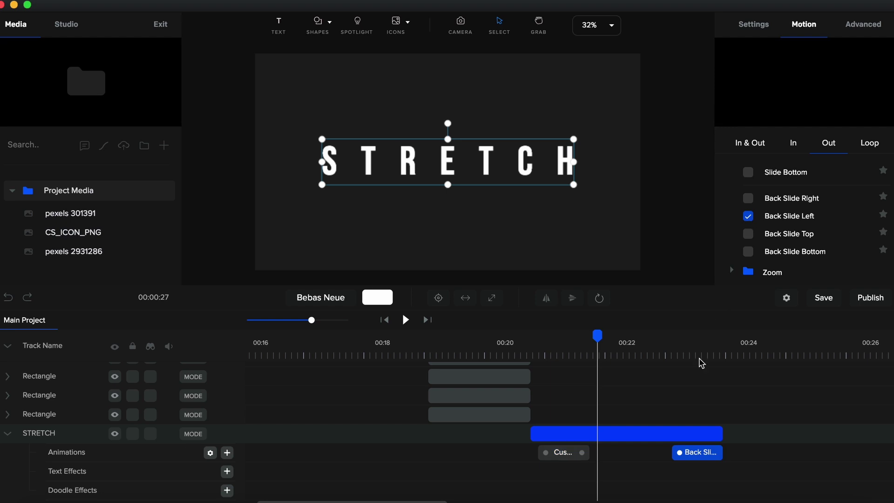
Trim the STRETCH clip to end at about 00:22.3 and play it back from its start.
drag(722, 435, 647, 442)
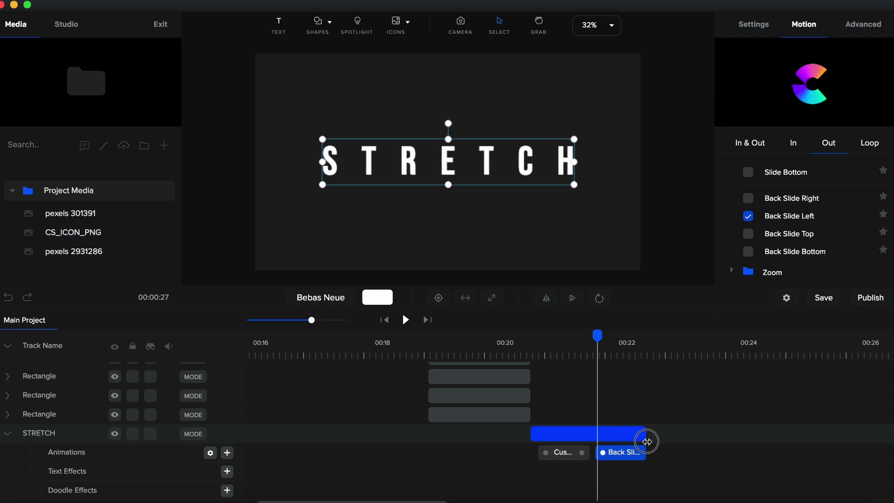
click(535, 357)
key(space)
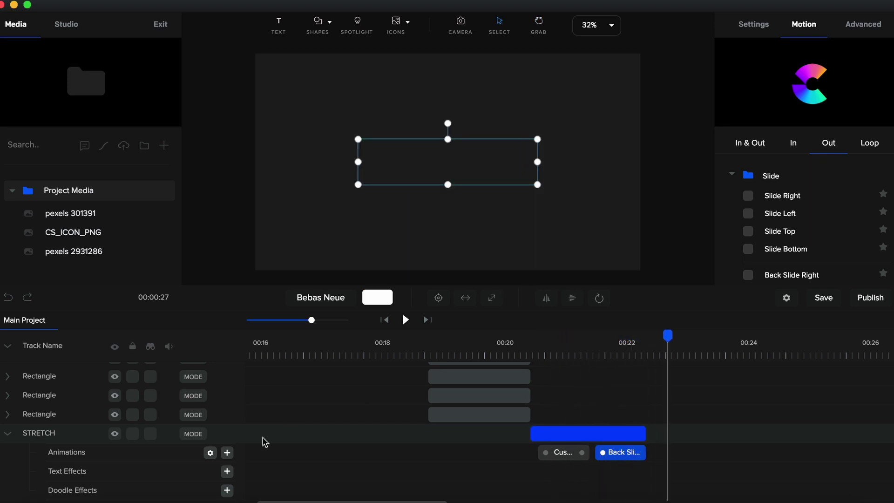
Set STRETCH's Back Slide Left exit to animate by letters in the forward direction and increase its text offset.
click(210, 454)
click(392, 428)
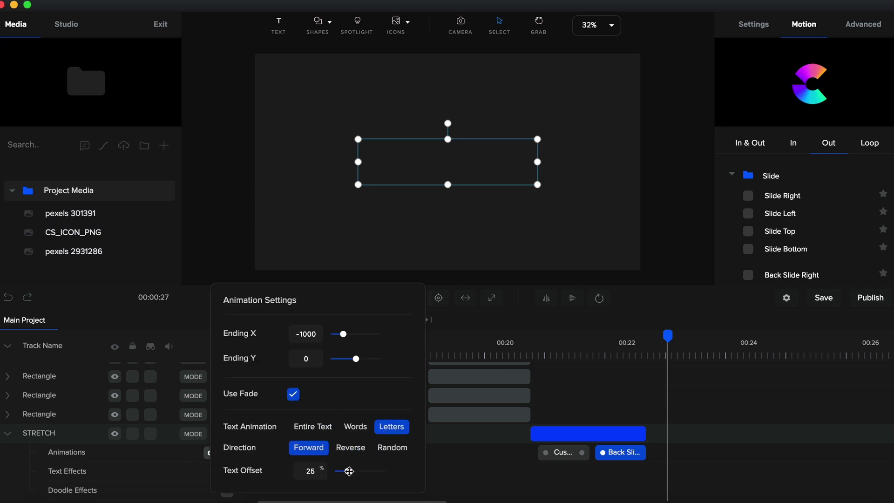
drag(347, 471, 358, 475)
click(500, 461)
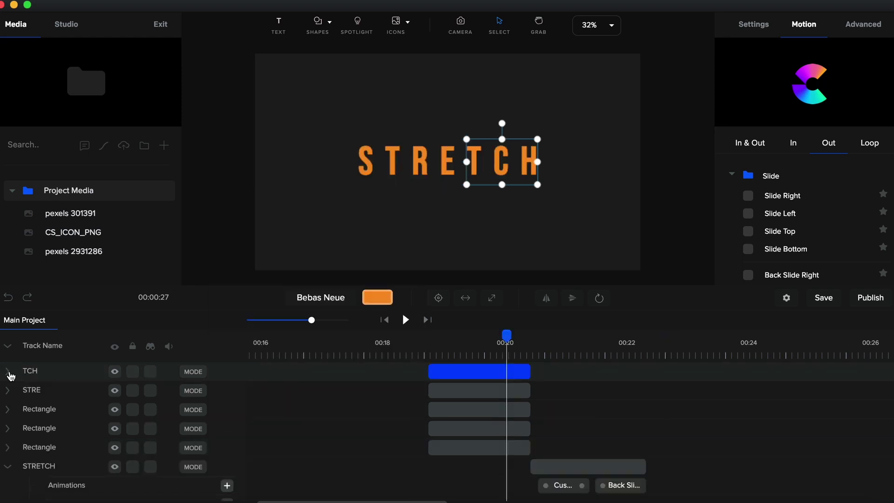
Turn off the fade in the TCH clip's Slide Left animation.
click(8, 371)
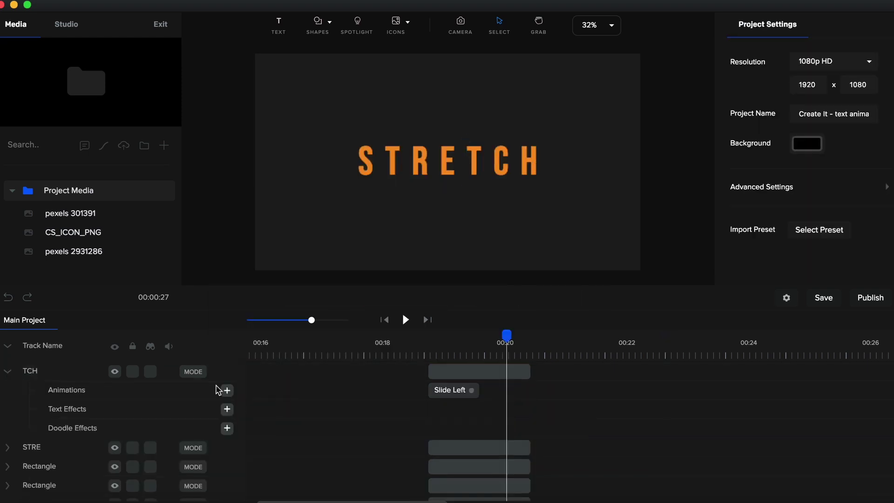
click(457, 391)
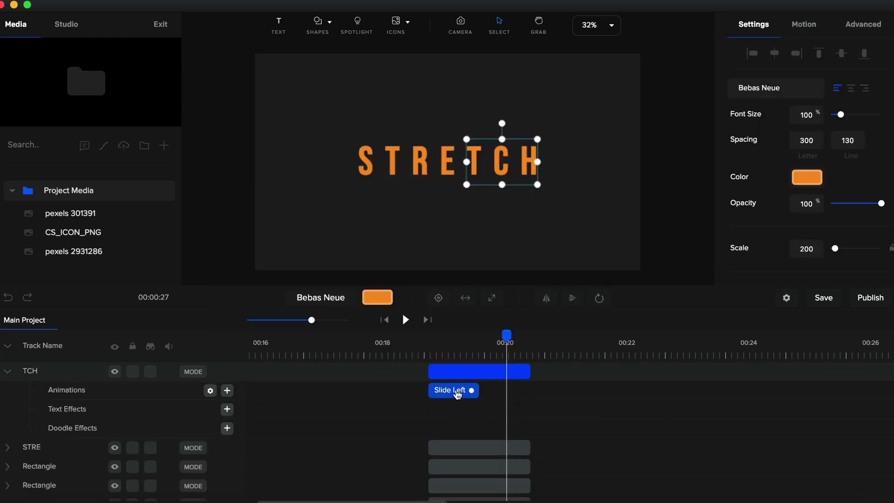
click(210, 392)
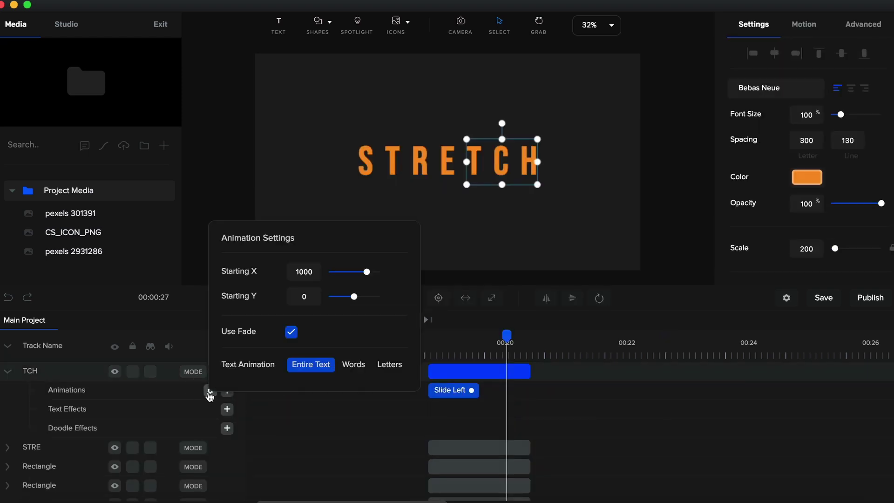
click(293, 333)
Turn off the fade in the STRE clip's Slide Right animation.
click(7, 452)
click(9, 448)
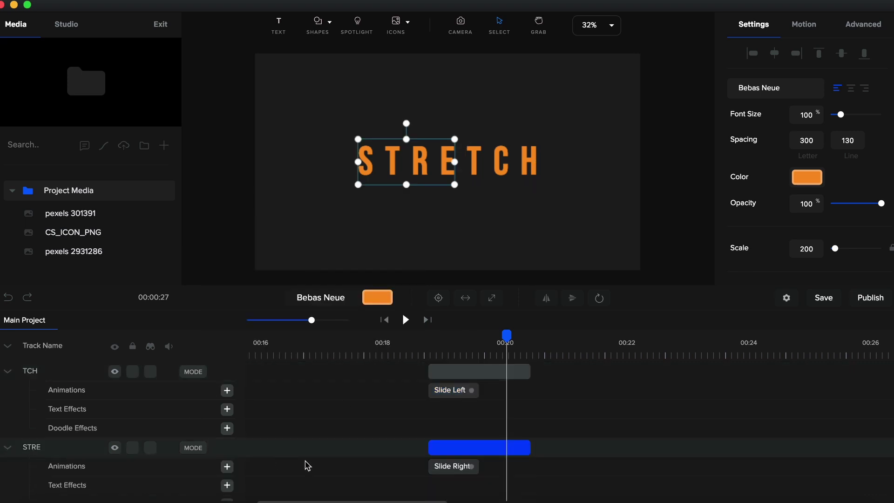
click(442, 467)
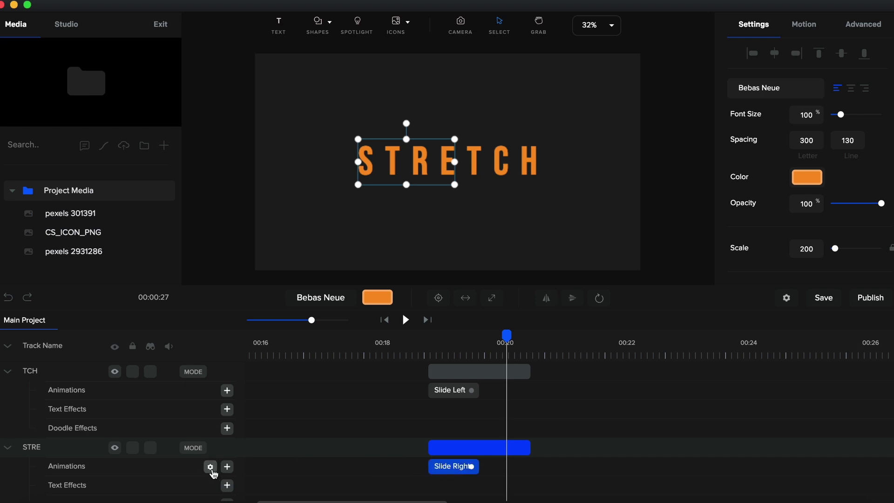
click(210, 468)
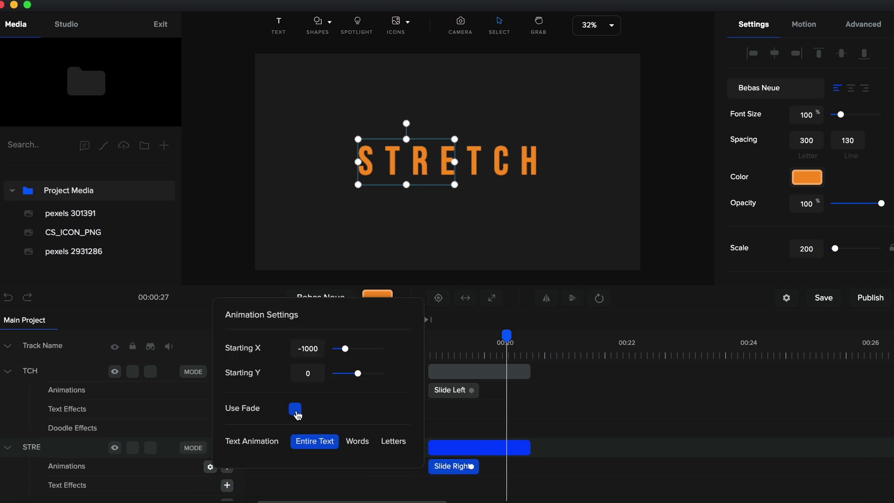
Collapse all tracks and play the whole stretch sequence from just before the strips appear.
click(8, 348)
click(8, 347)
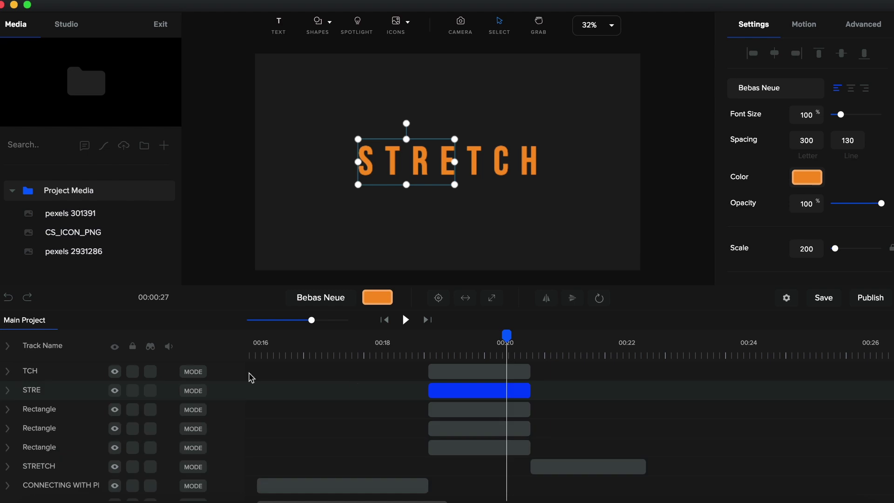
click(418, 356)
key(space)
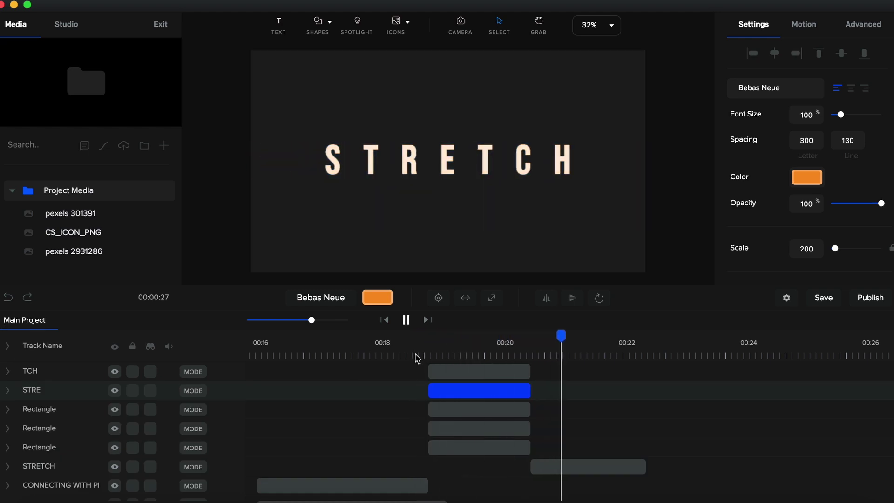
key(space)
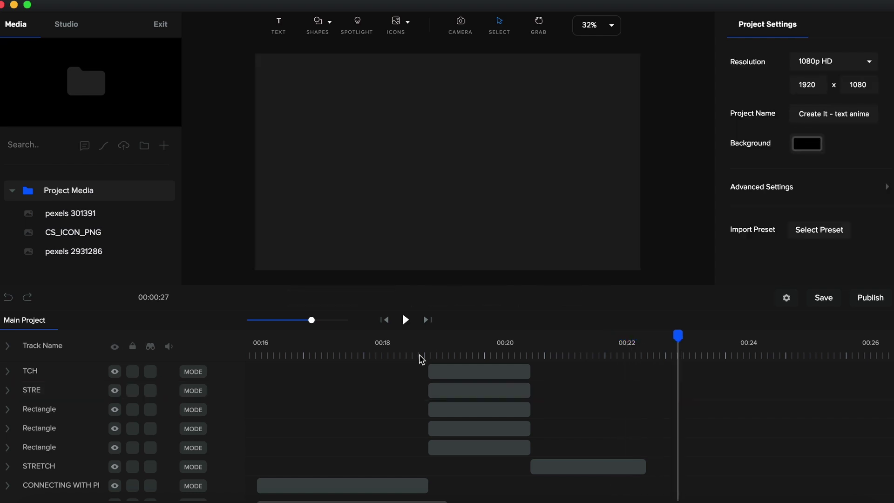
Shorten the Custom animations of the three strip rectangles to about half a second.
click(7, 345)
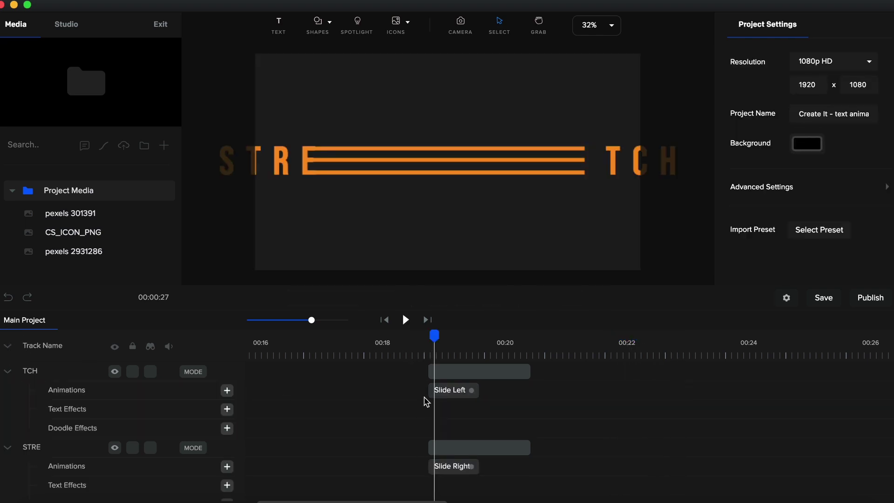
scroll(427, 401, down, 10)
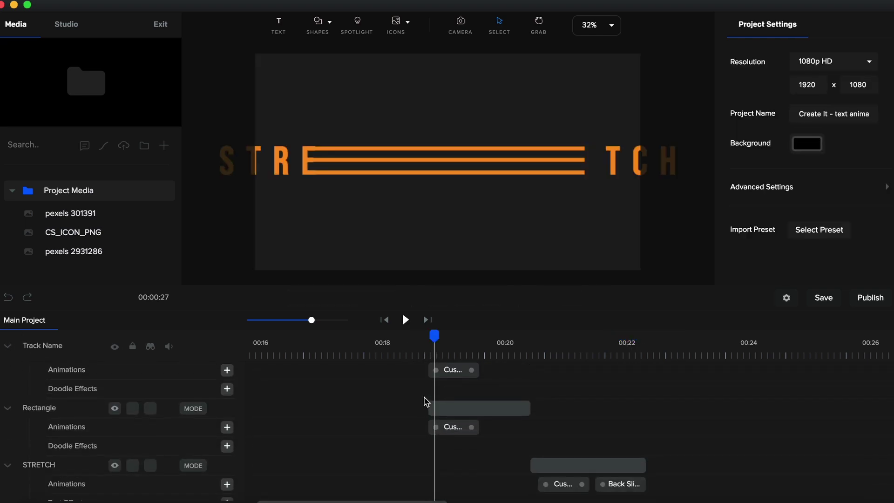
scroll(426, 402, down, 1)
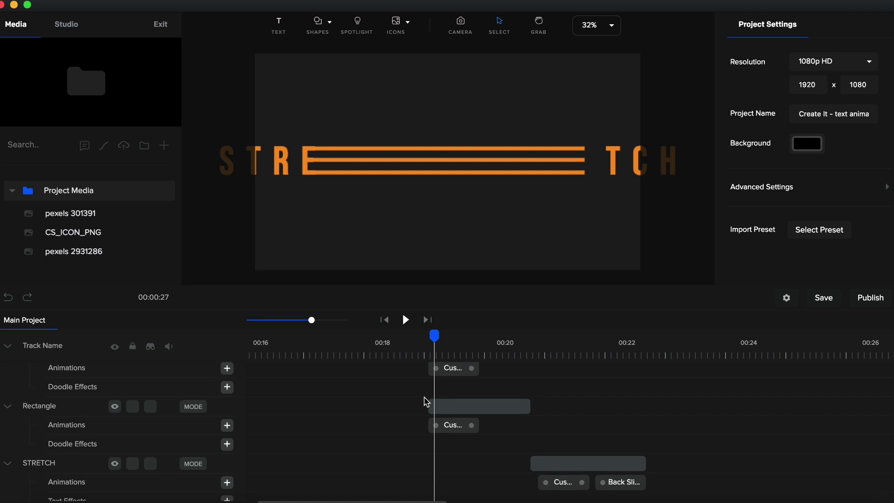
click(474, 430)
drag(473, 427, 456, 427)
click(451, 368)
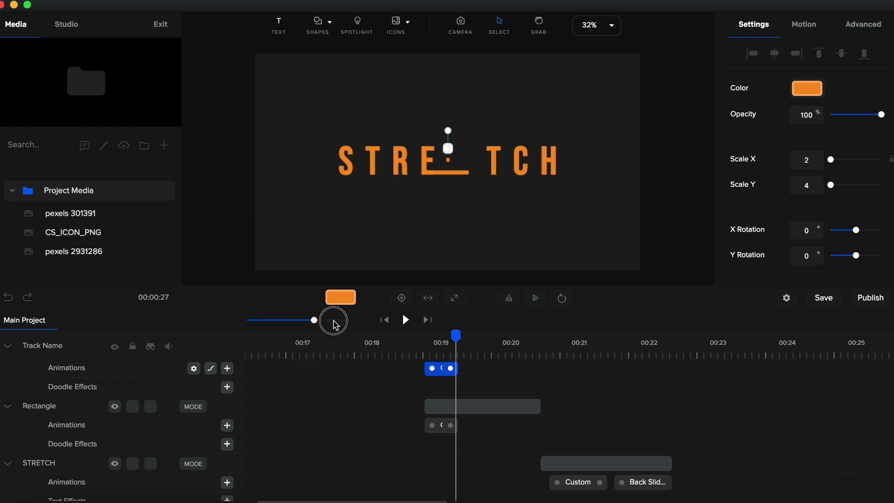
drag(311, 320, 349, 320)
scroll(512, 410, down, 2)
scroll(474, 428, up, 1)
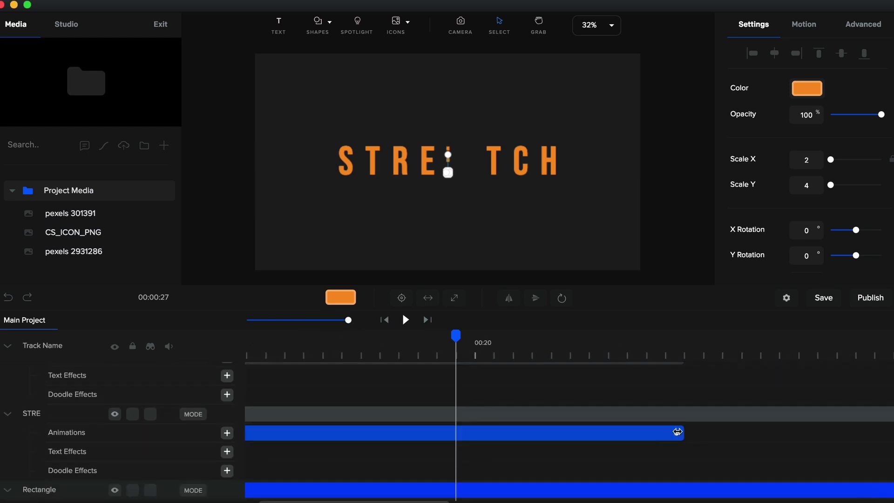
Shorten STRE's Slide Right and TCH's Slide Left animations to end together with the strip animations.
drag(677, 434, 460, 434)
scroll(460, 436, up, 1)
drag(678, 393, 471, 403)
scroll(471, 403, down, 2)
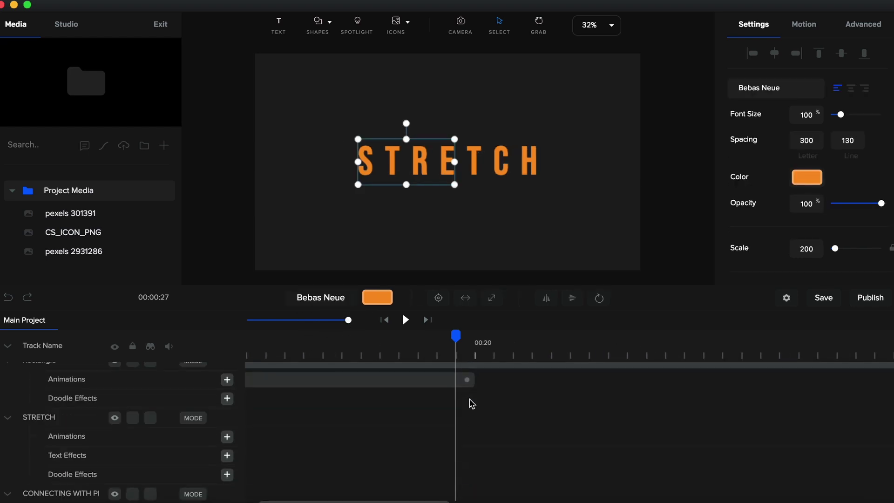
Trim the TCH, STRE and three Rectangle clips together to about one second and move the STRETCH clip directly against their end.
scroll(465, 396, down, 1)
drag(348, 320, 316, 320)
scroll(375, 429, down, 2)
scroll(378, 431, down, 1)
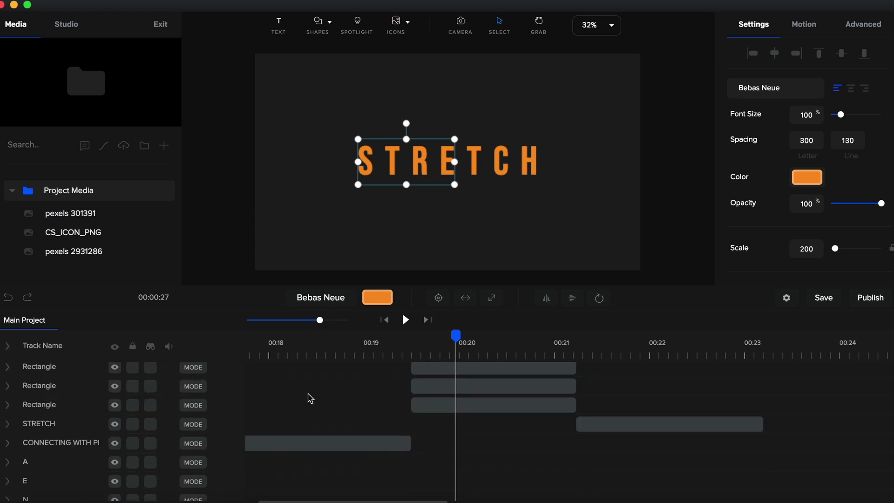
scroll(465, 387, up, 2)
click(555, 371)
click(555, 373)
click(556, 373)
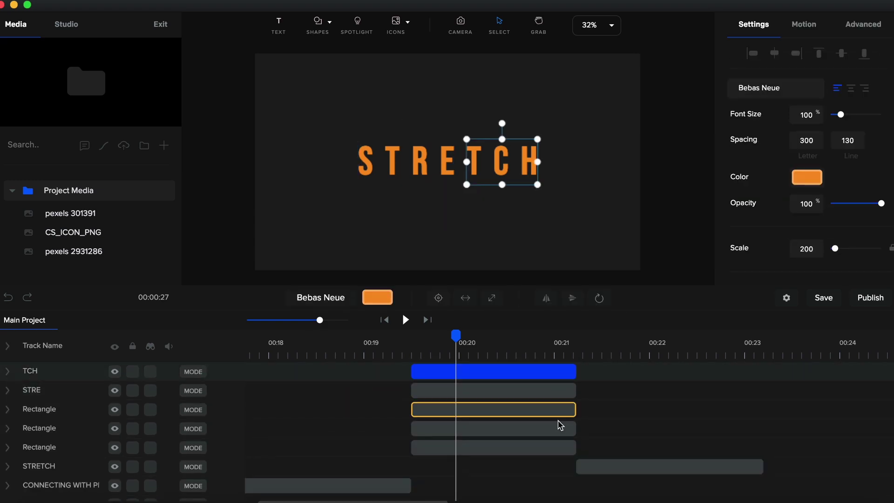
shift+click(562, 447)
drag(546, 372, 495, 372)
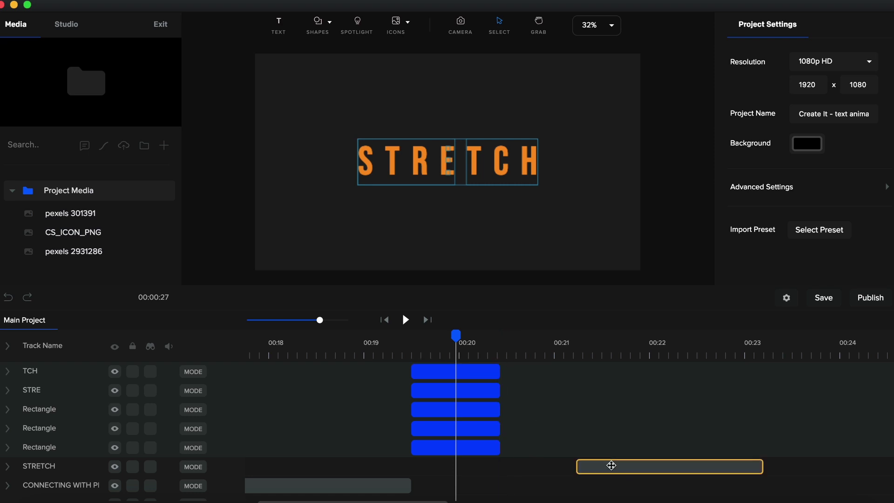
drag(610, 463, 527, 466)
Shorten STRETCH's Custom and Back Slide Left animations to about half a second each and trim the clip to about one second.
click(7, 466)
scroll(452, 453, down, 2)
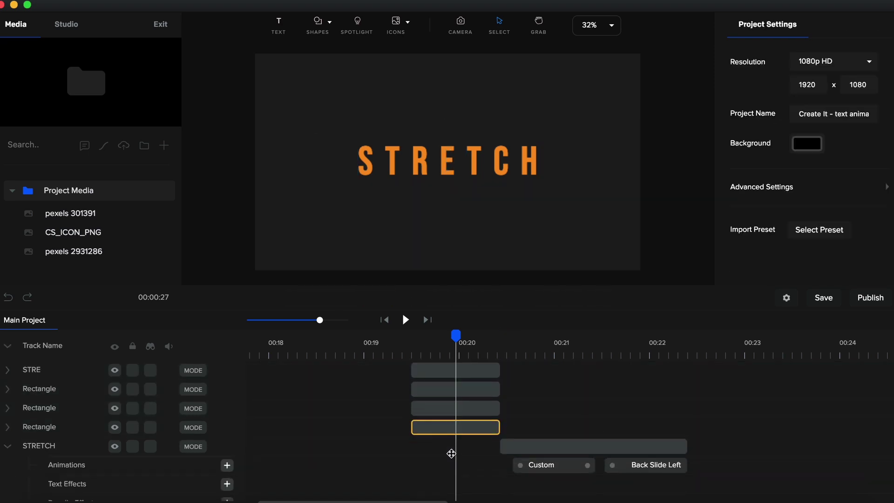
click(539, 445)
drag(579, 440, 539, 446)
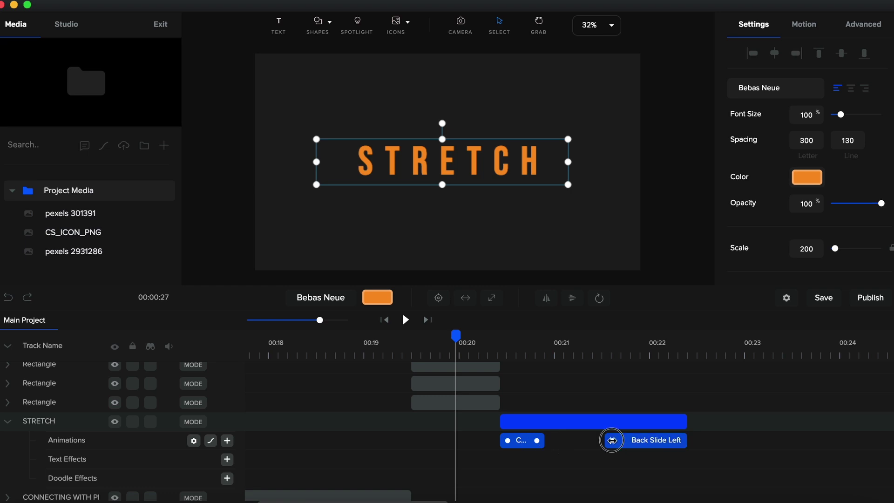
drag(612, 439, 592, 421)
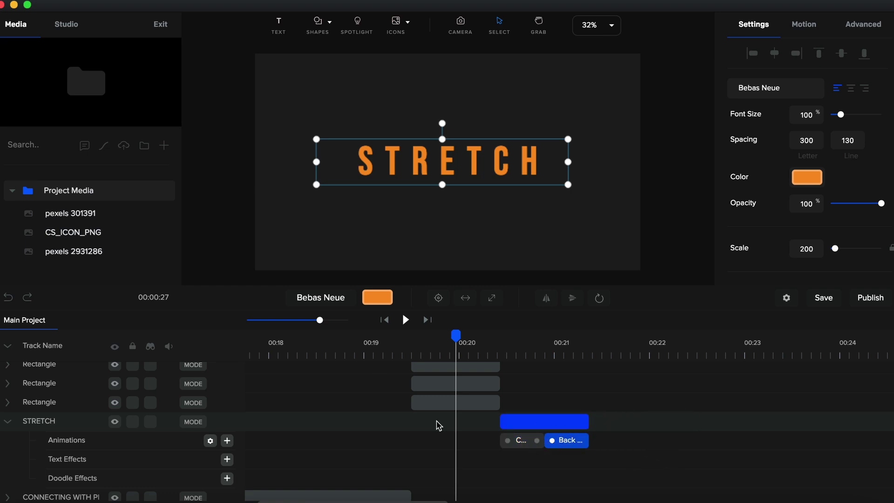
Collapse all tracks and play back the retimed stretch sequence from just before the strips appear.
click(8, 346)
click(655, 210)
click(402, 356)
key(space)
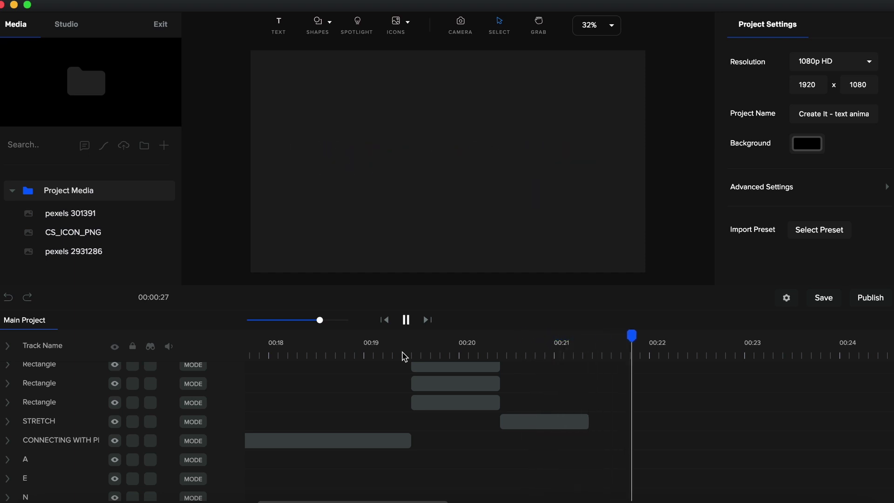
key(space)
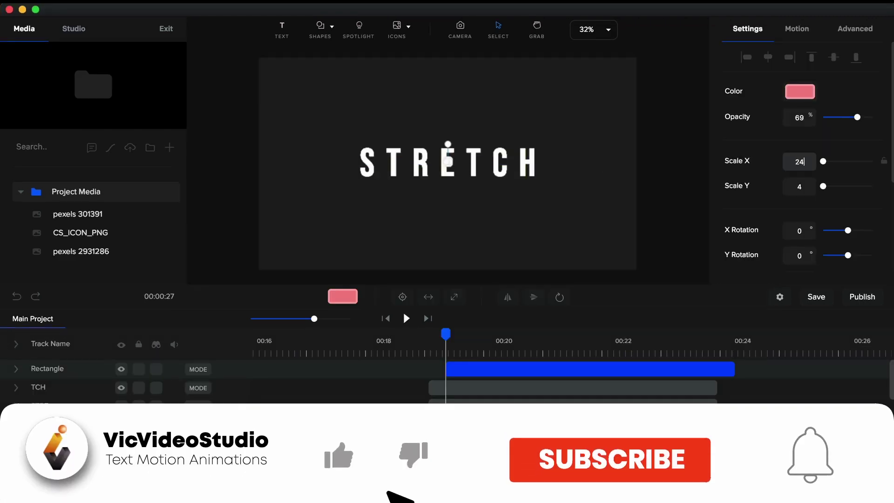
click(547, 371)
scroll(469, 169, up, 3)
click(489, 387)
scroll(421, 131, up, 5)
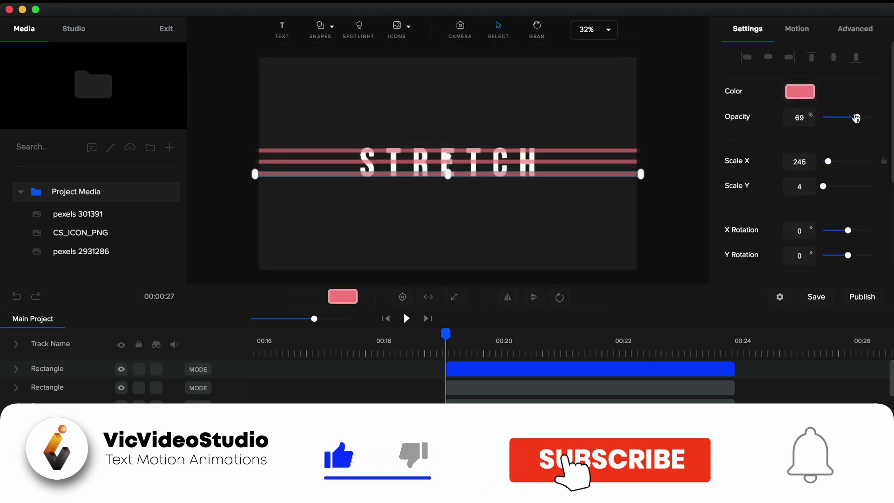
click(590, 406)
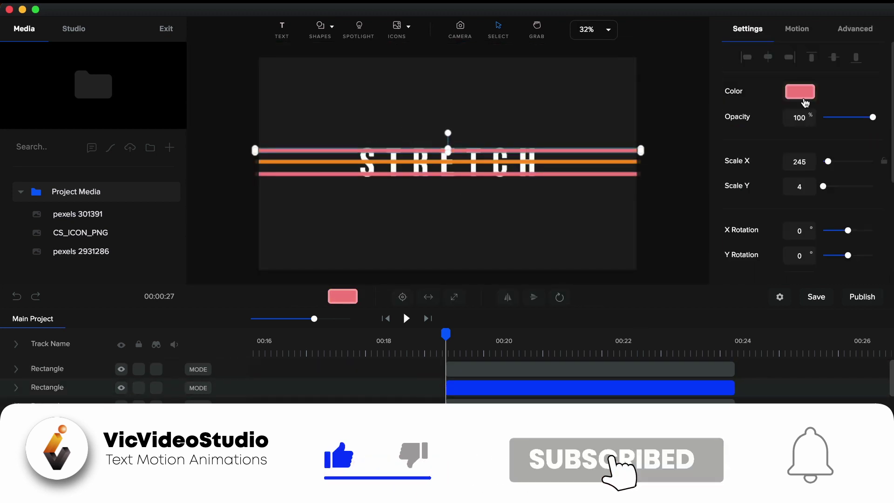
click(545, 250)
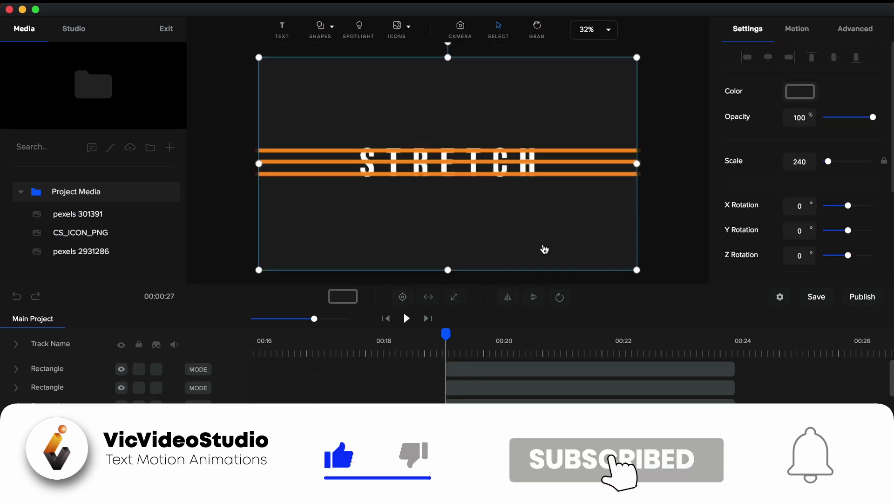
key(Escape)
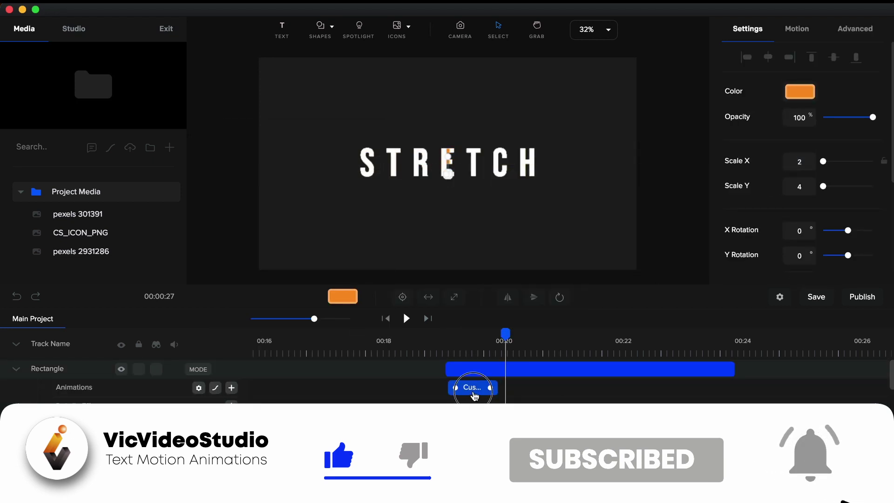
click(479, 386)
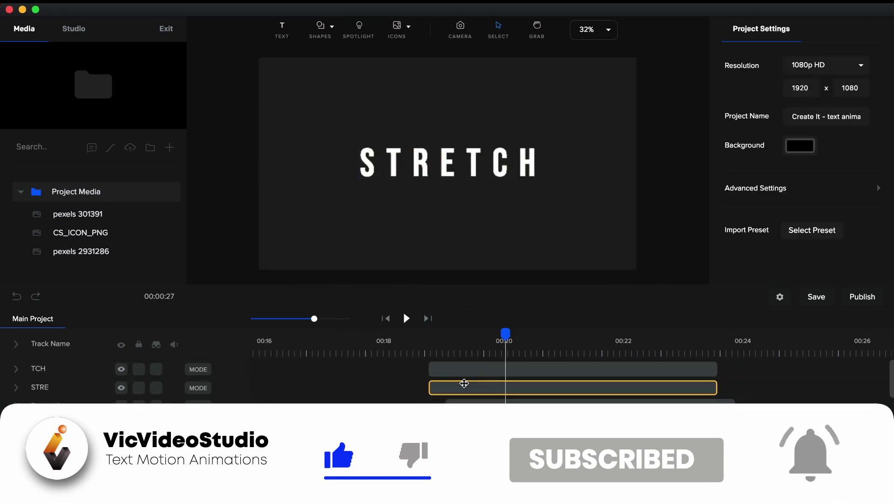
click(477, 372)
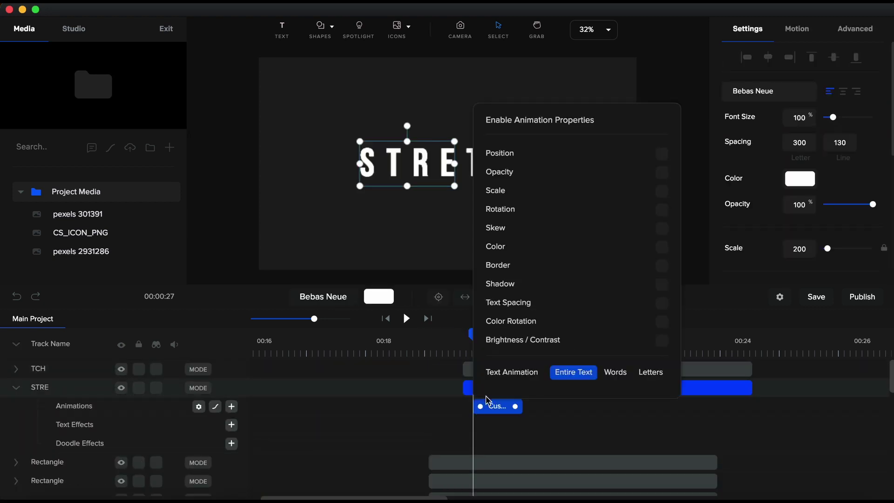